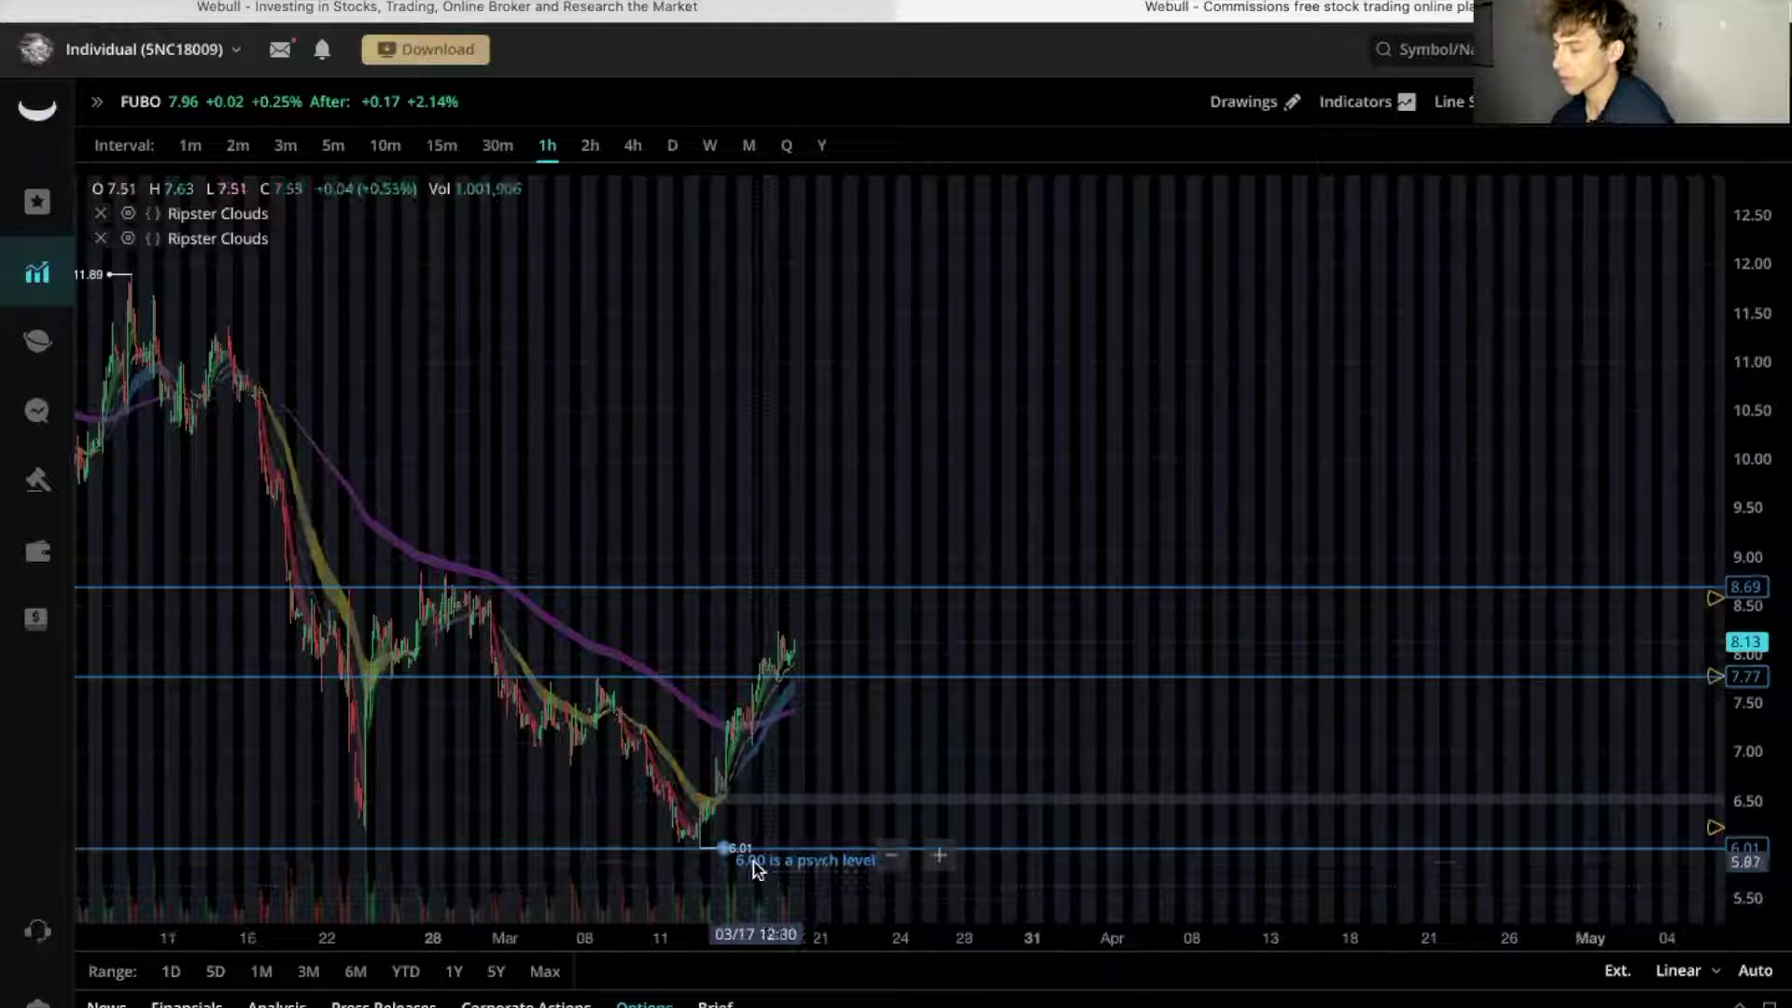
# - Draw a yellow horizontal support line on the FUBO chart at 6.51
pyautogui.scroll(3, 796, 692)
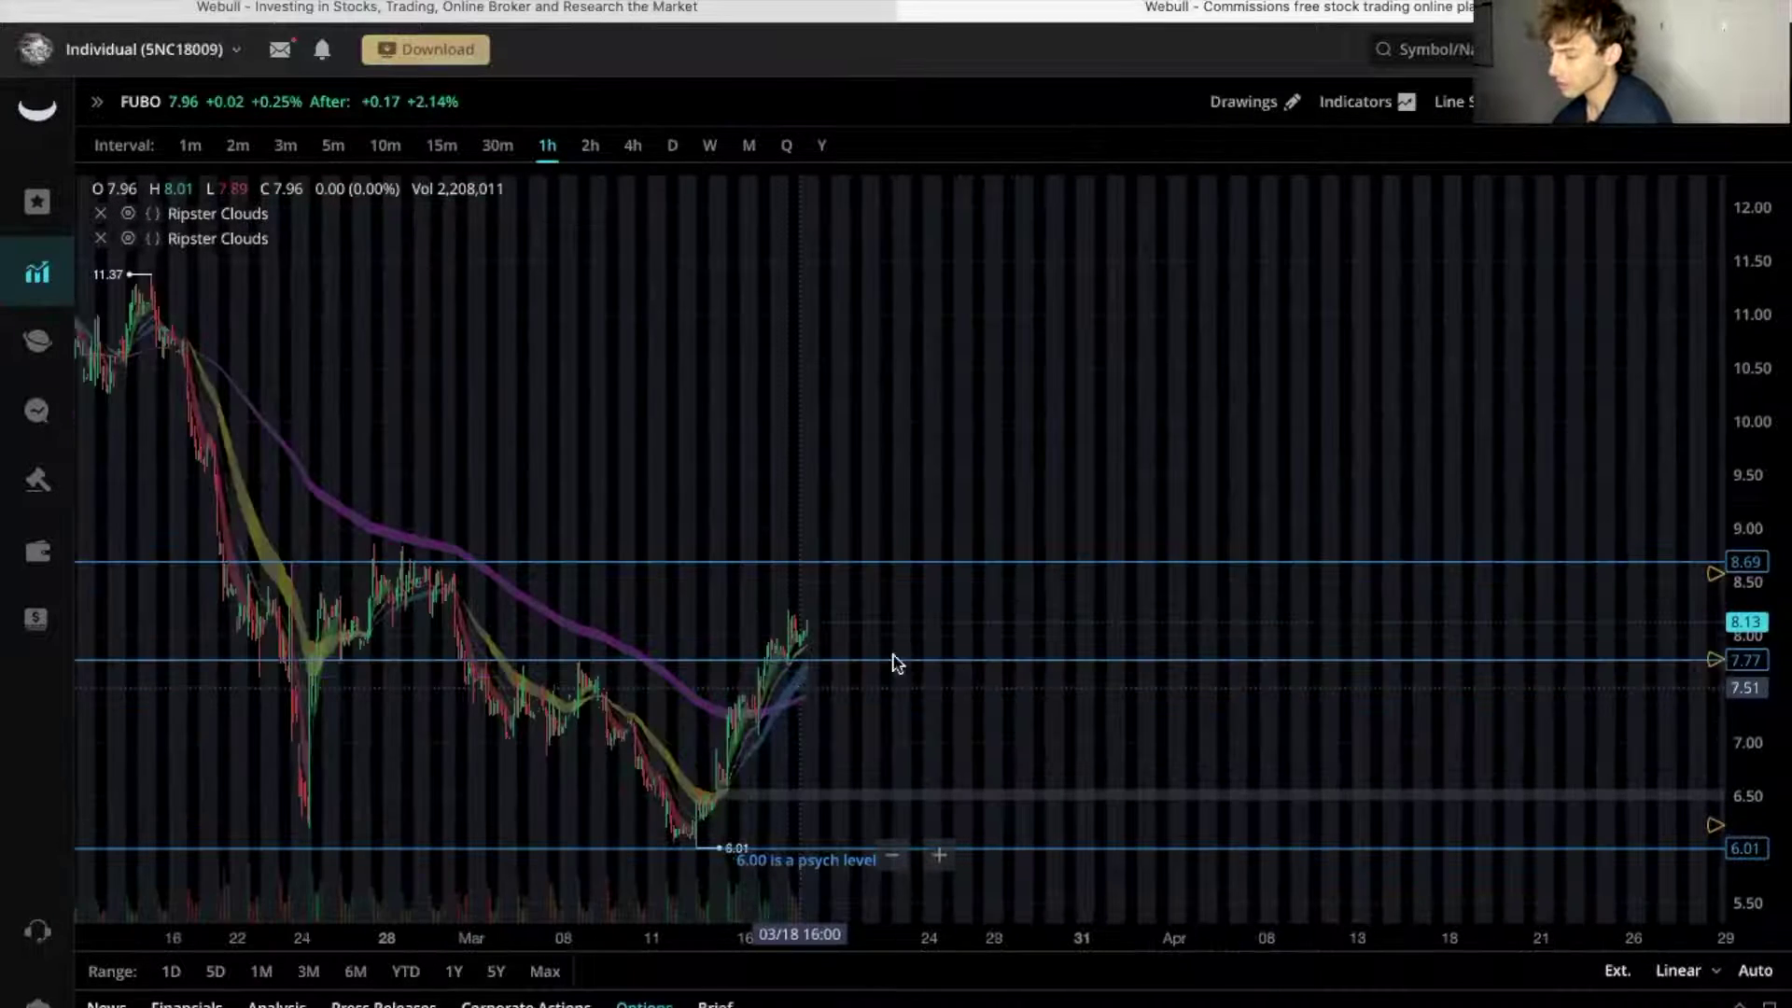
pyautogui.scroll(-2, 896, 672)
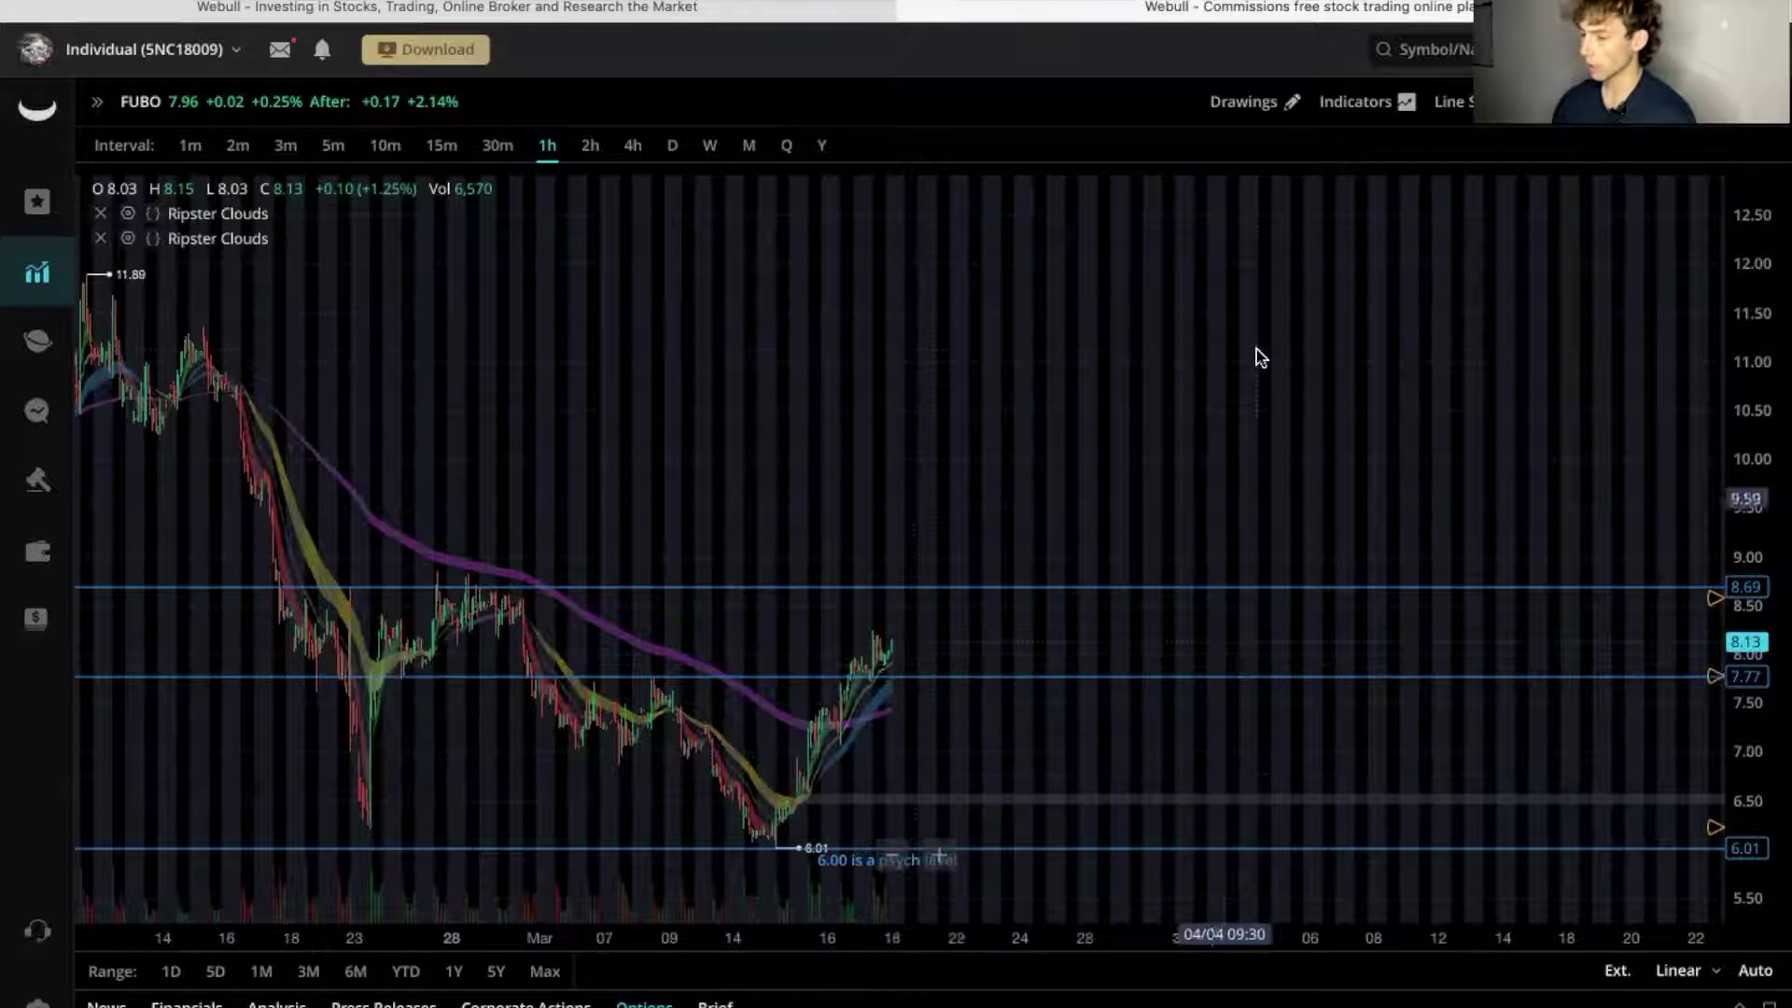
pyautogui.click(1253, 110)
pyautogui.click(1264, 192)
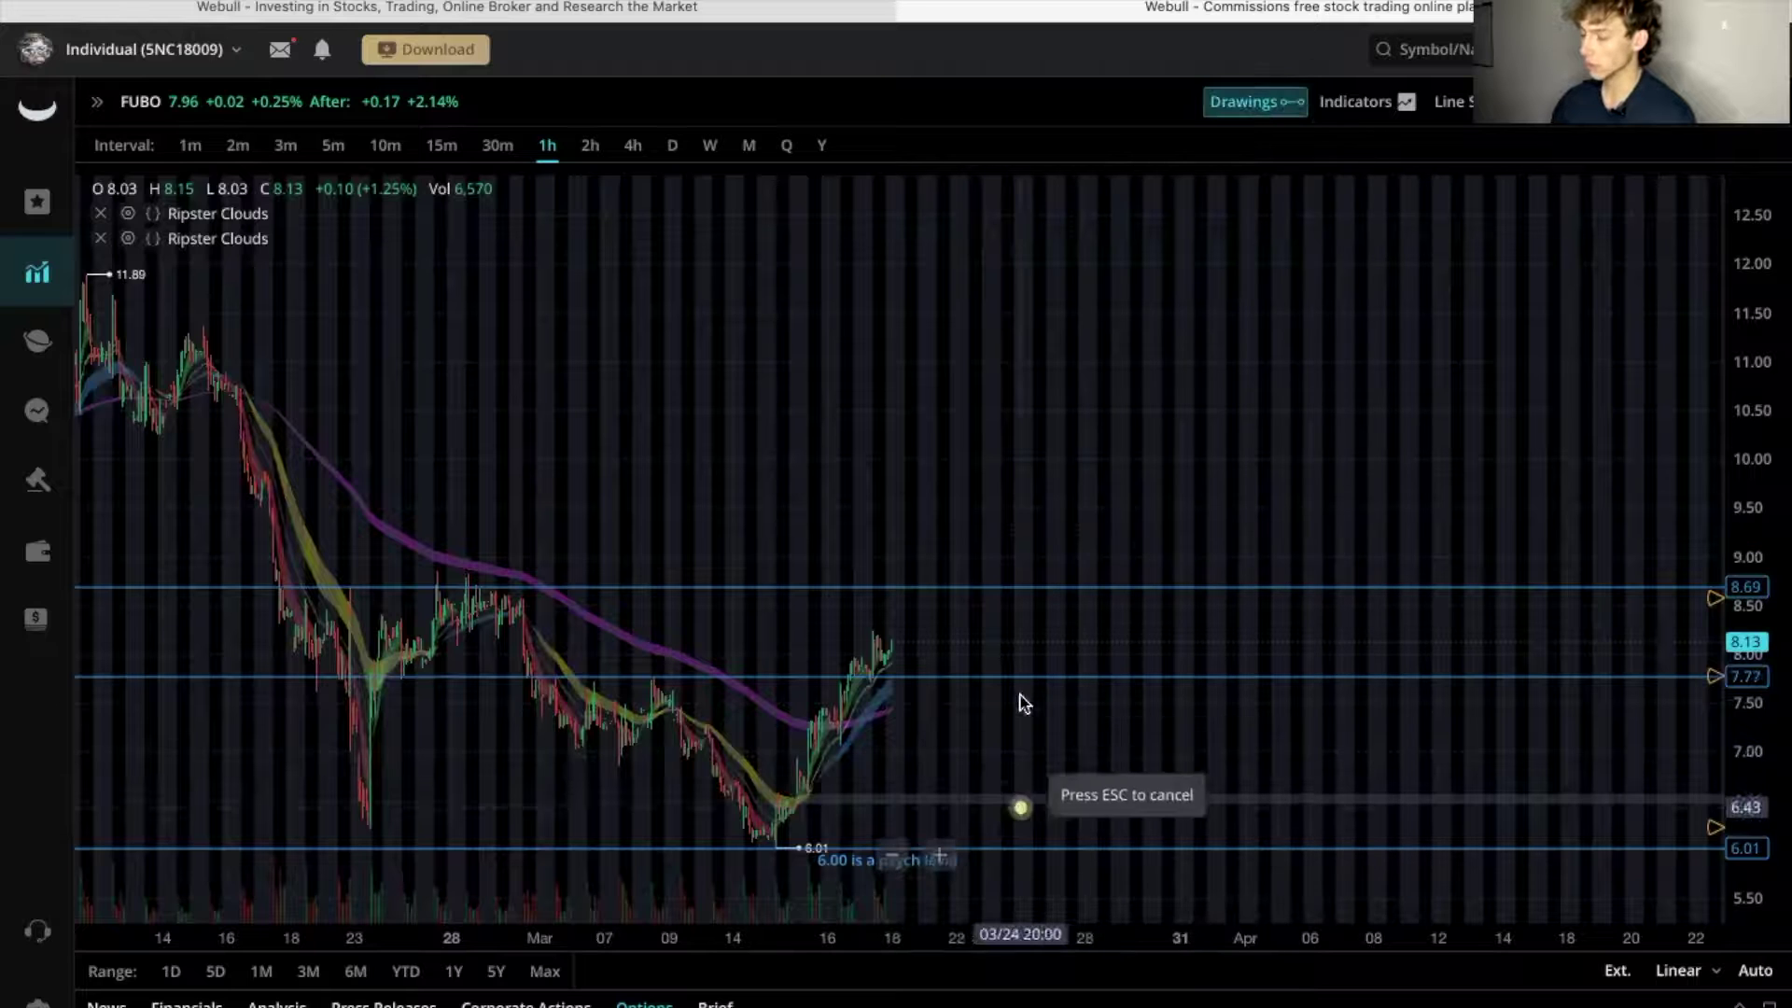
pyautogui.click(1010, 800)
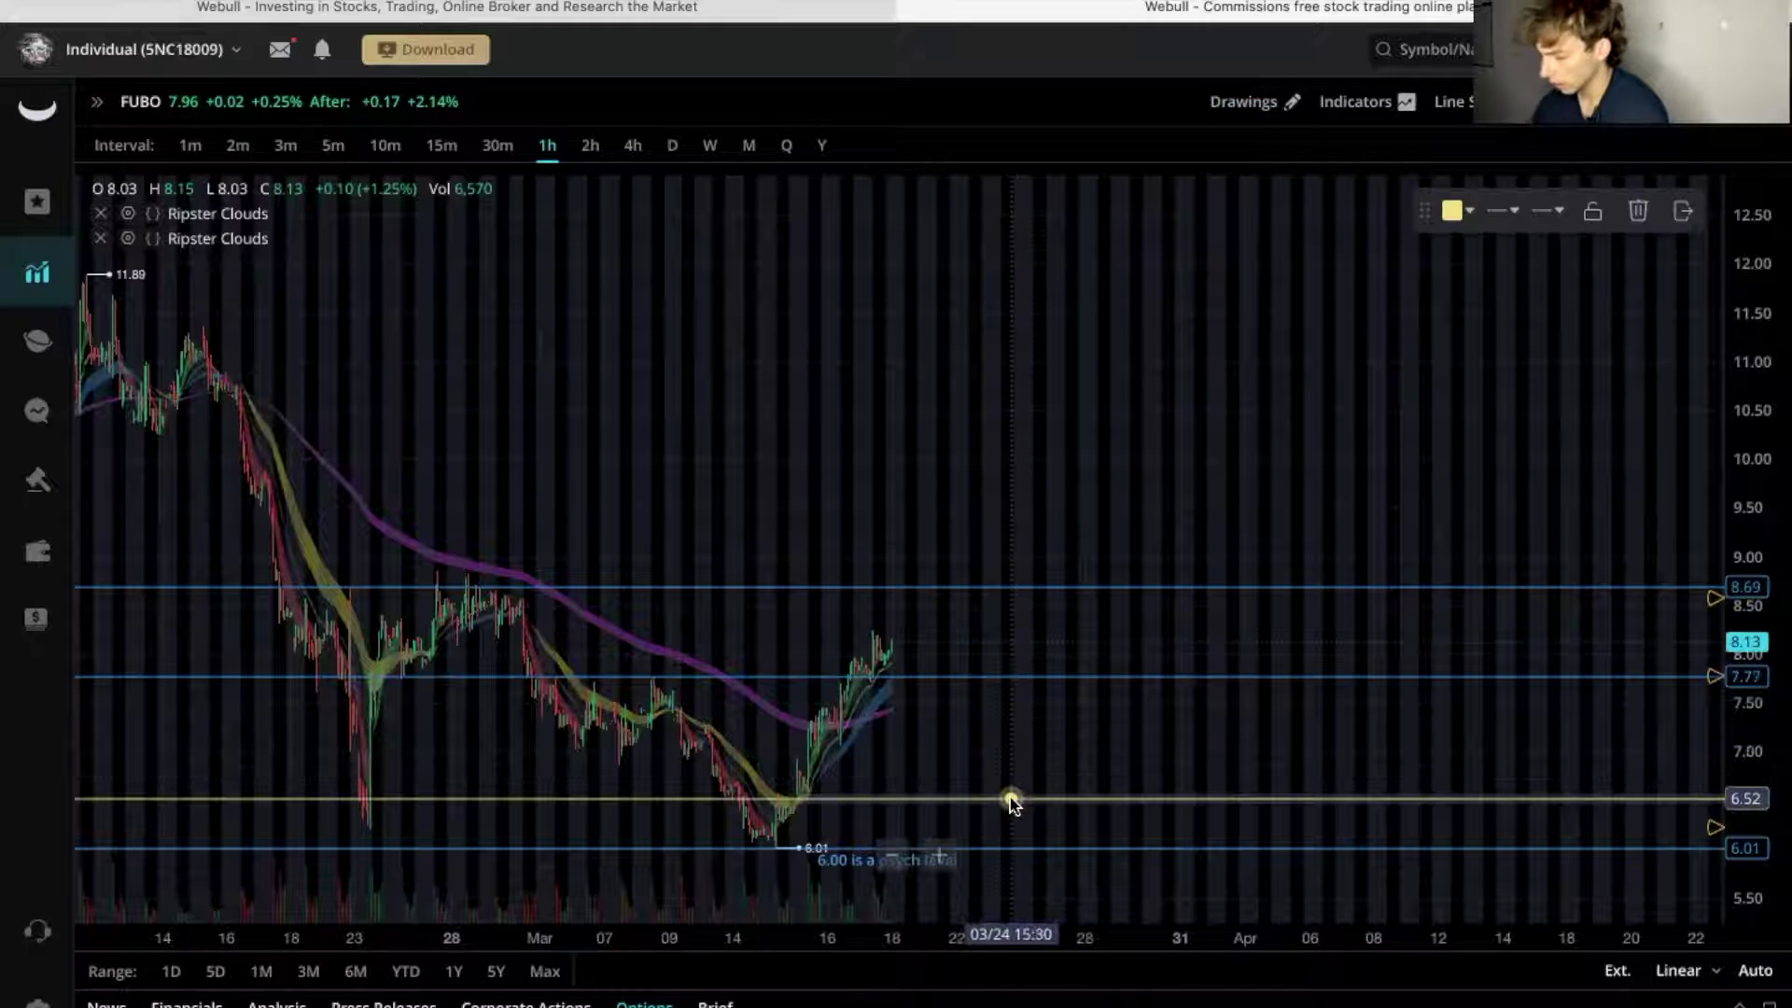
pyautogui.moveTo(1003, 800)
pyautogui.mouseDown()
pyautogui.moveTo(1000, 763)
pyautogui.moveTo(987, 799)
pyautogui.mouseUp()
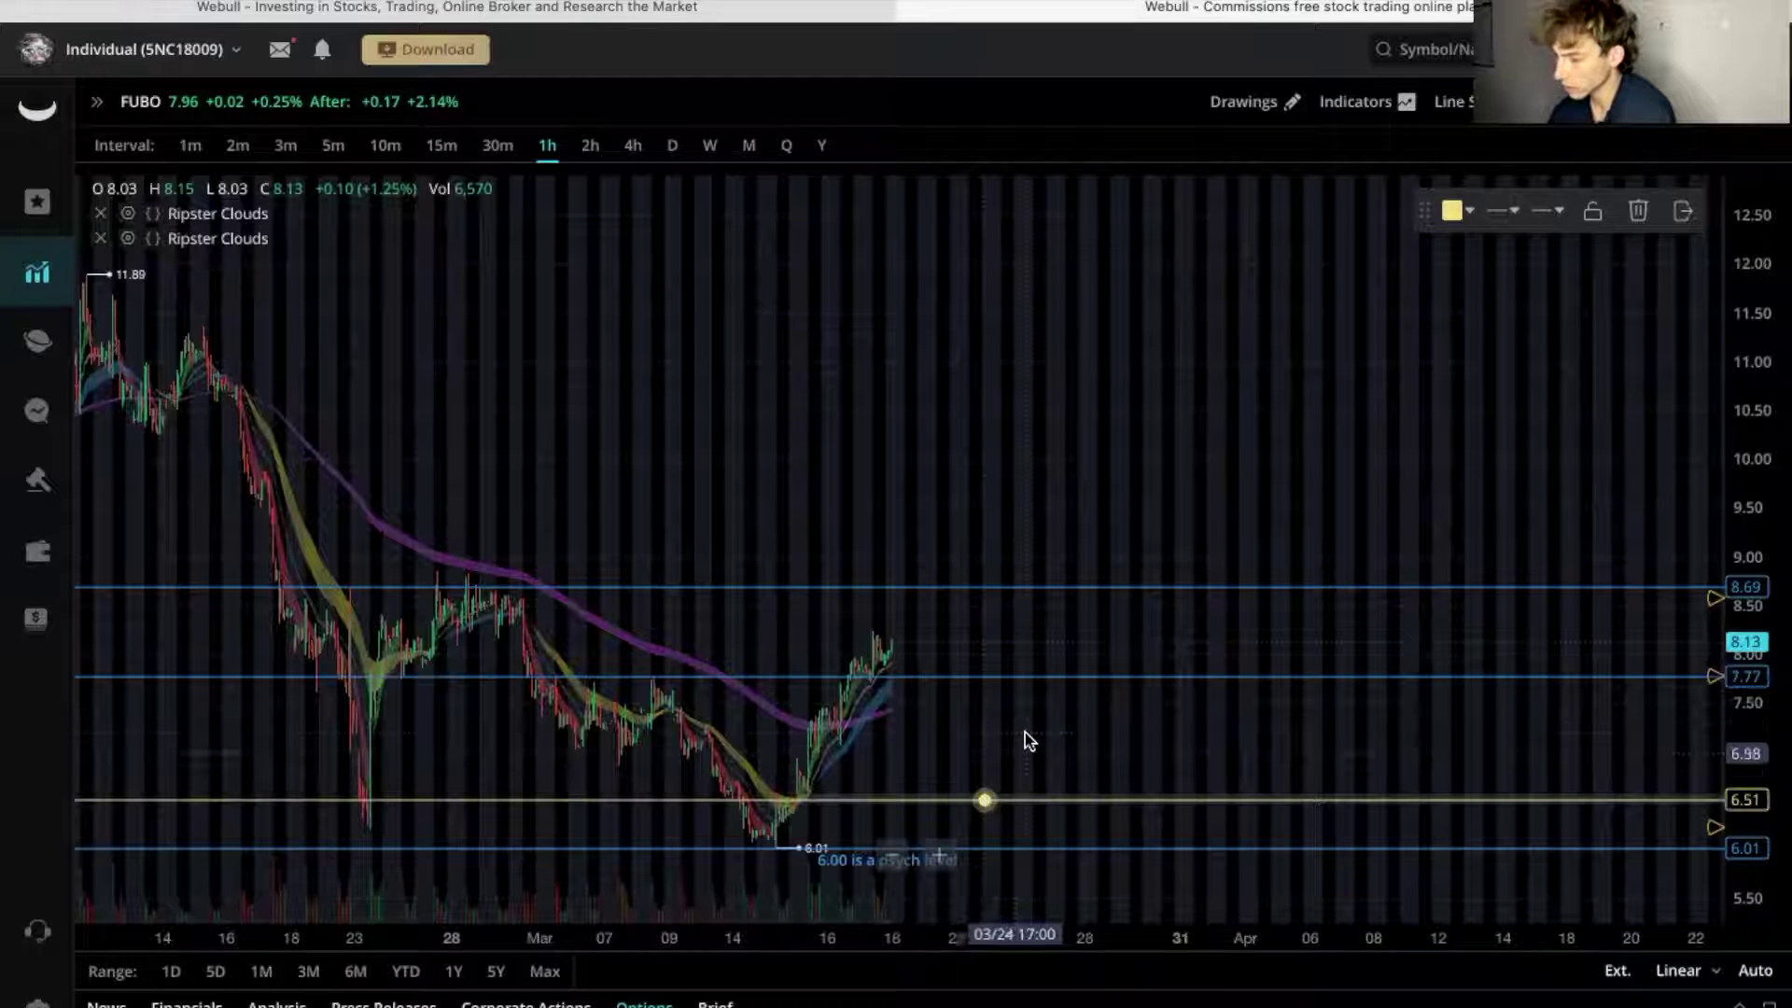
pyautogui.click(1029, 739)
pyautogui.scroll(-2, 1029, 740)
# - Open the FUBO options chain and scroll through its strikes
pyautogui.click(644, 1003)
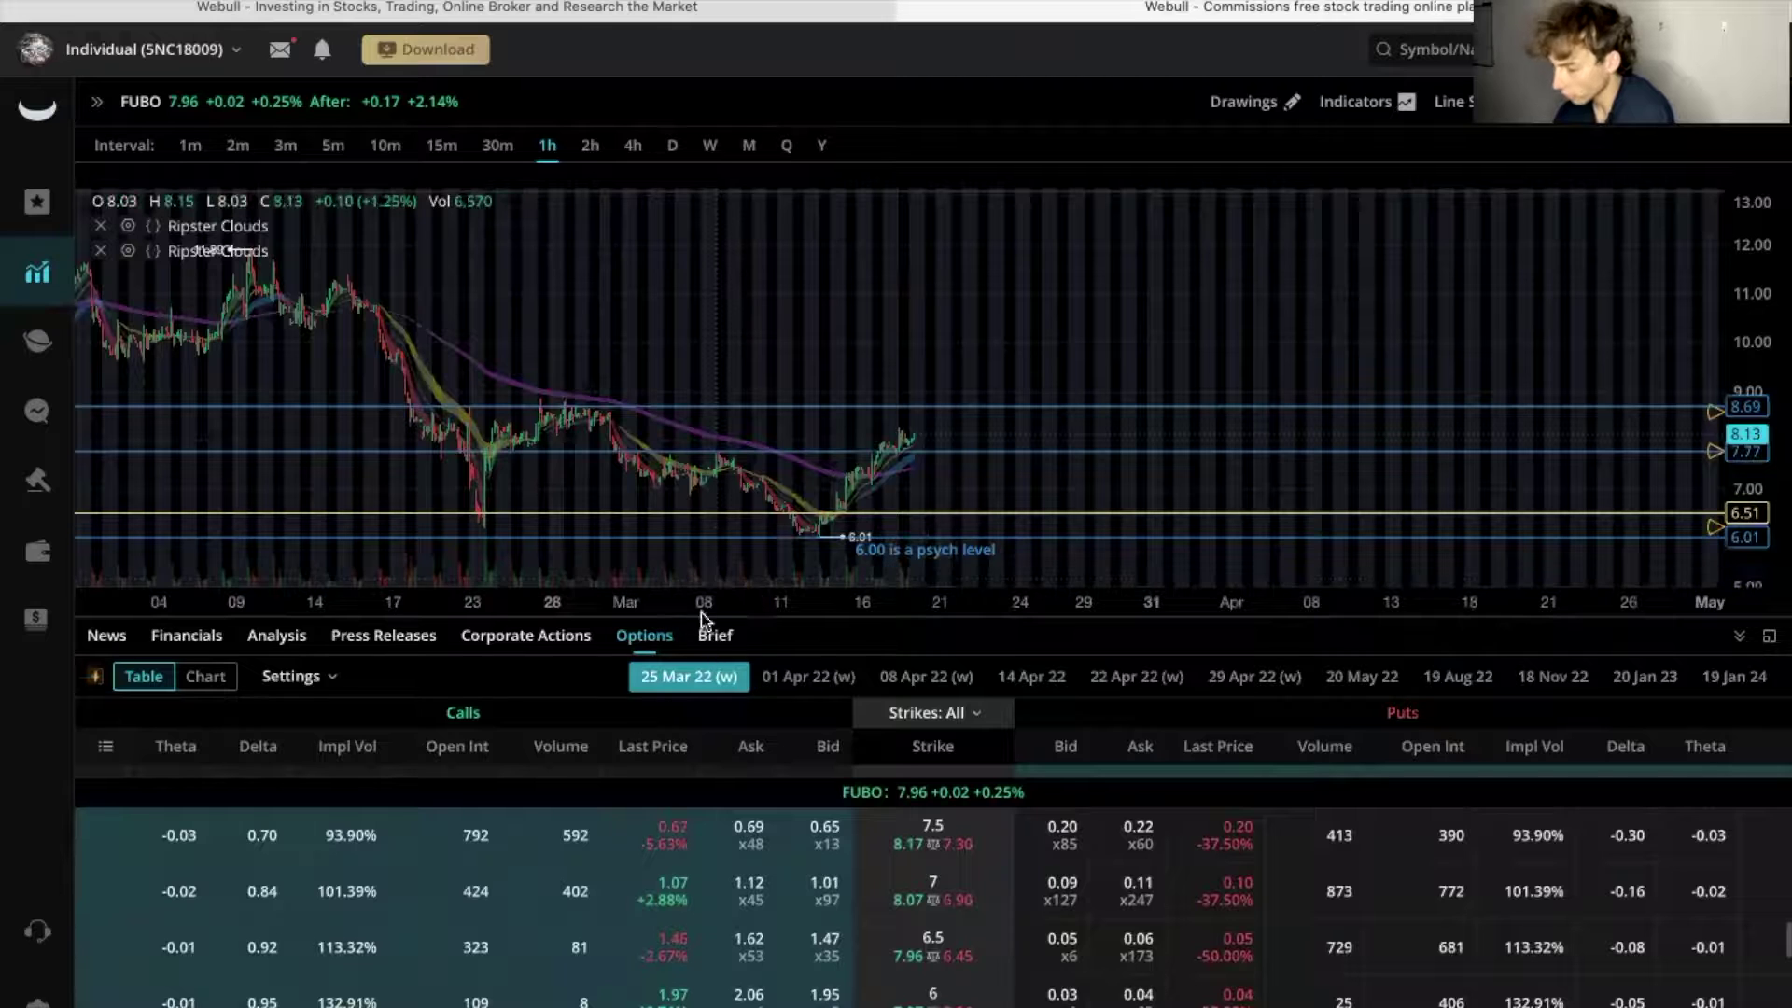
pyautogui.scroll(-1, 1069, 936)
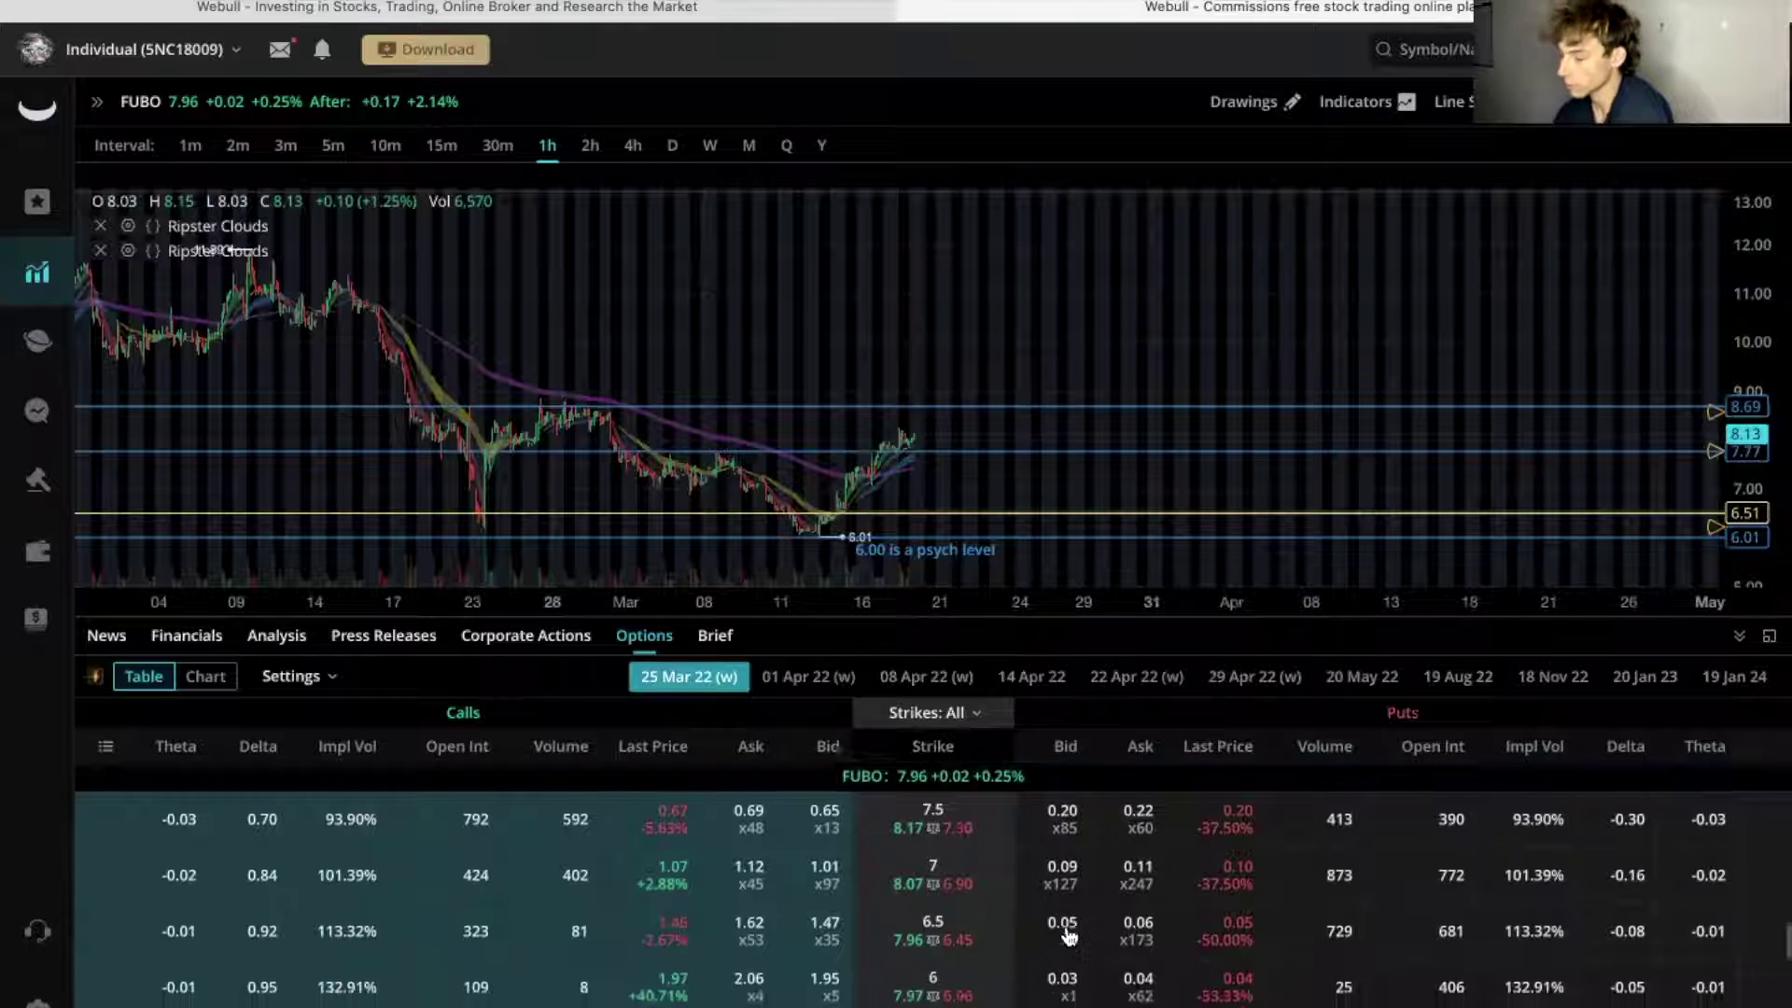
pyautogui.scroll(1, 1069, 936)
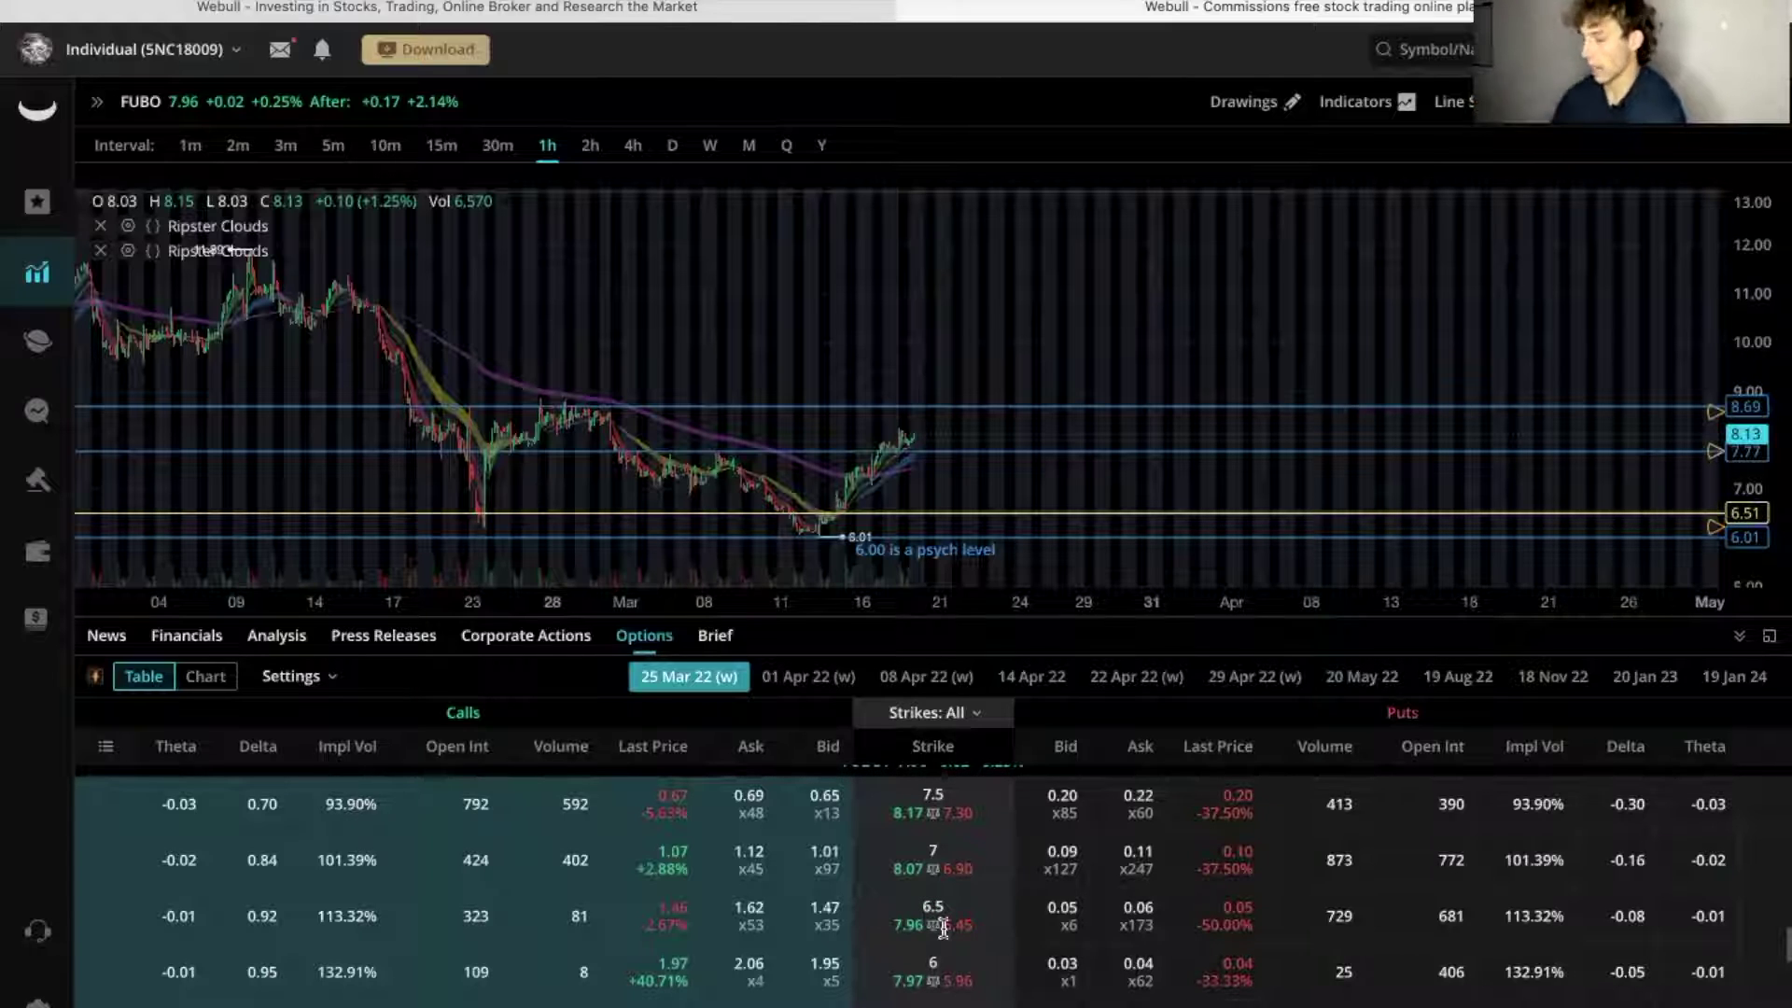
pyautogui.scroll(1, 943, 927)
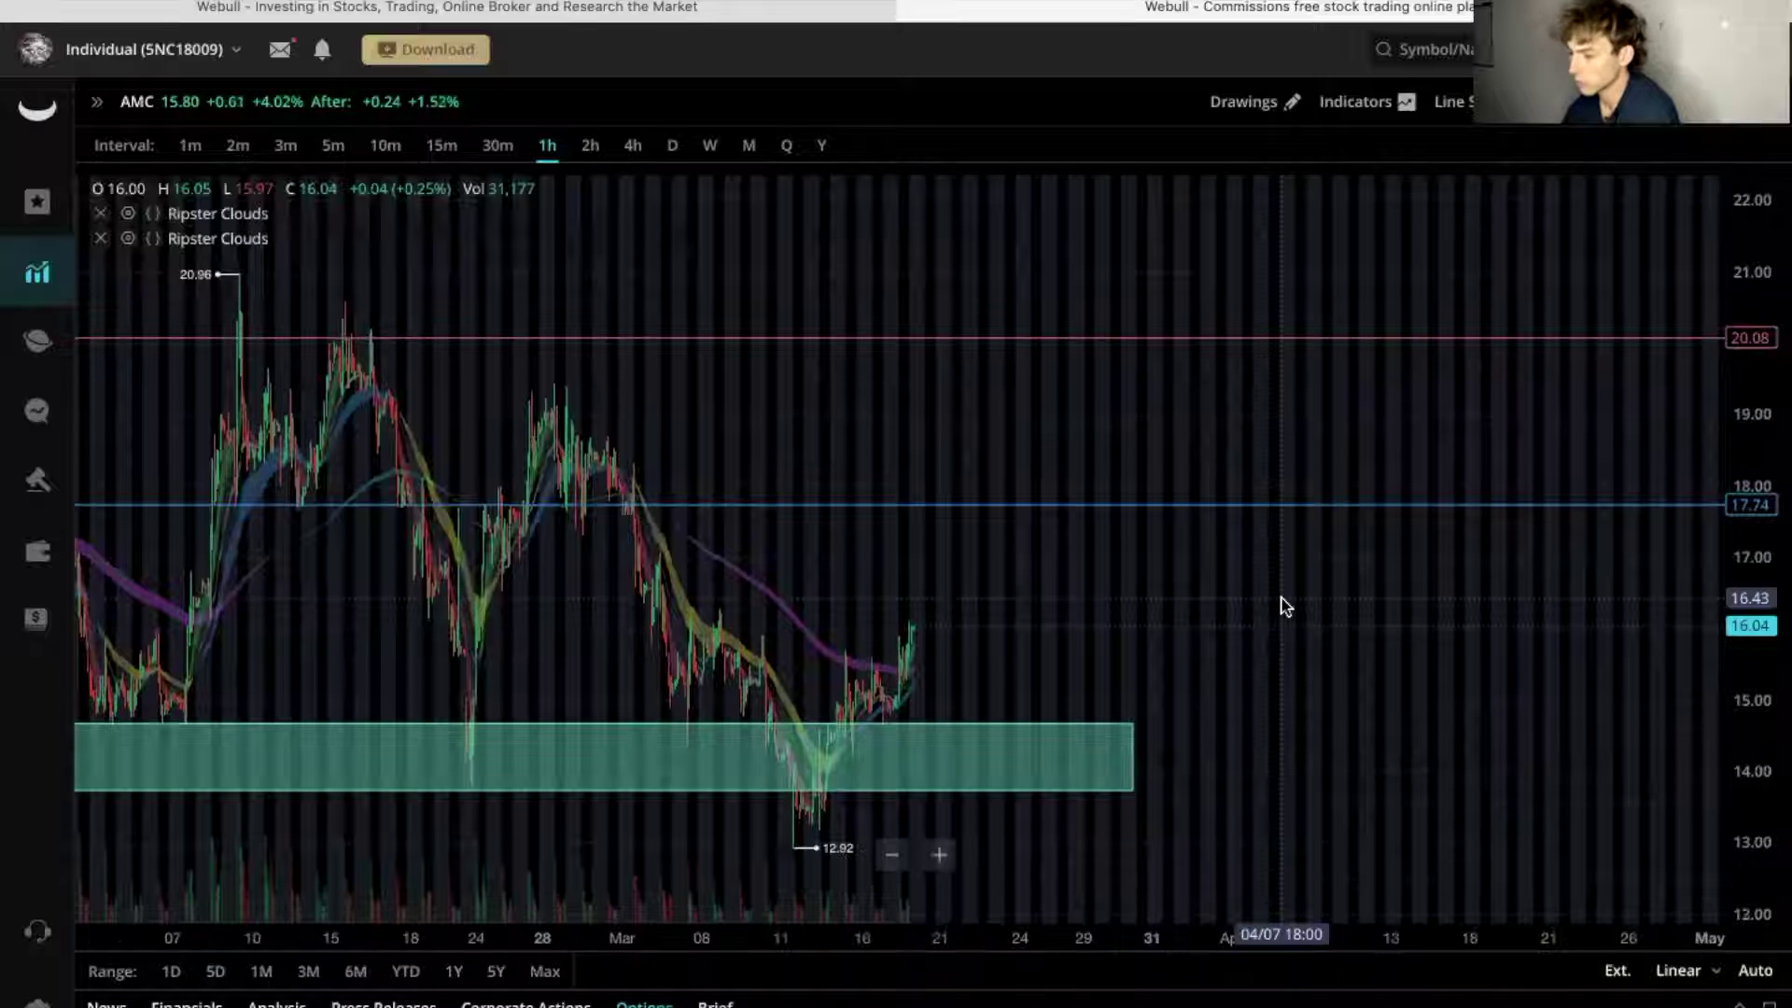
pyautogui.hscroll(-3, 1280, 607)
pyautogui.hscroll(-5, 1348, 560)
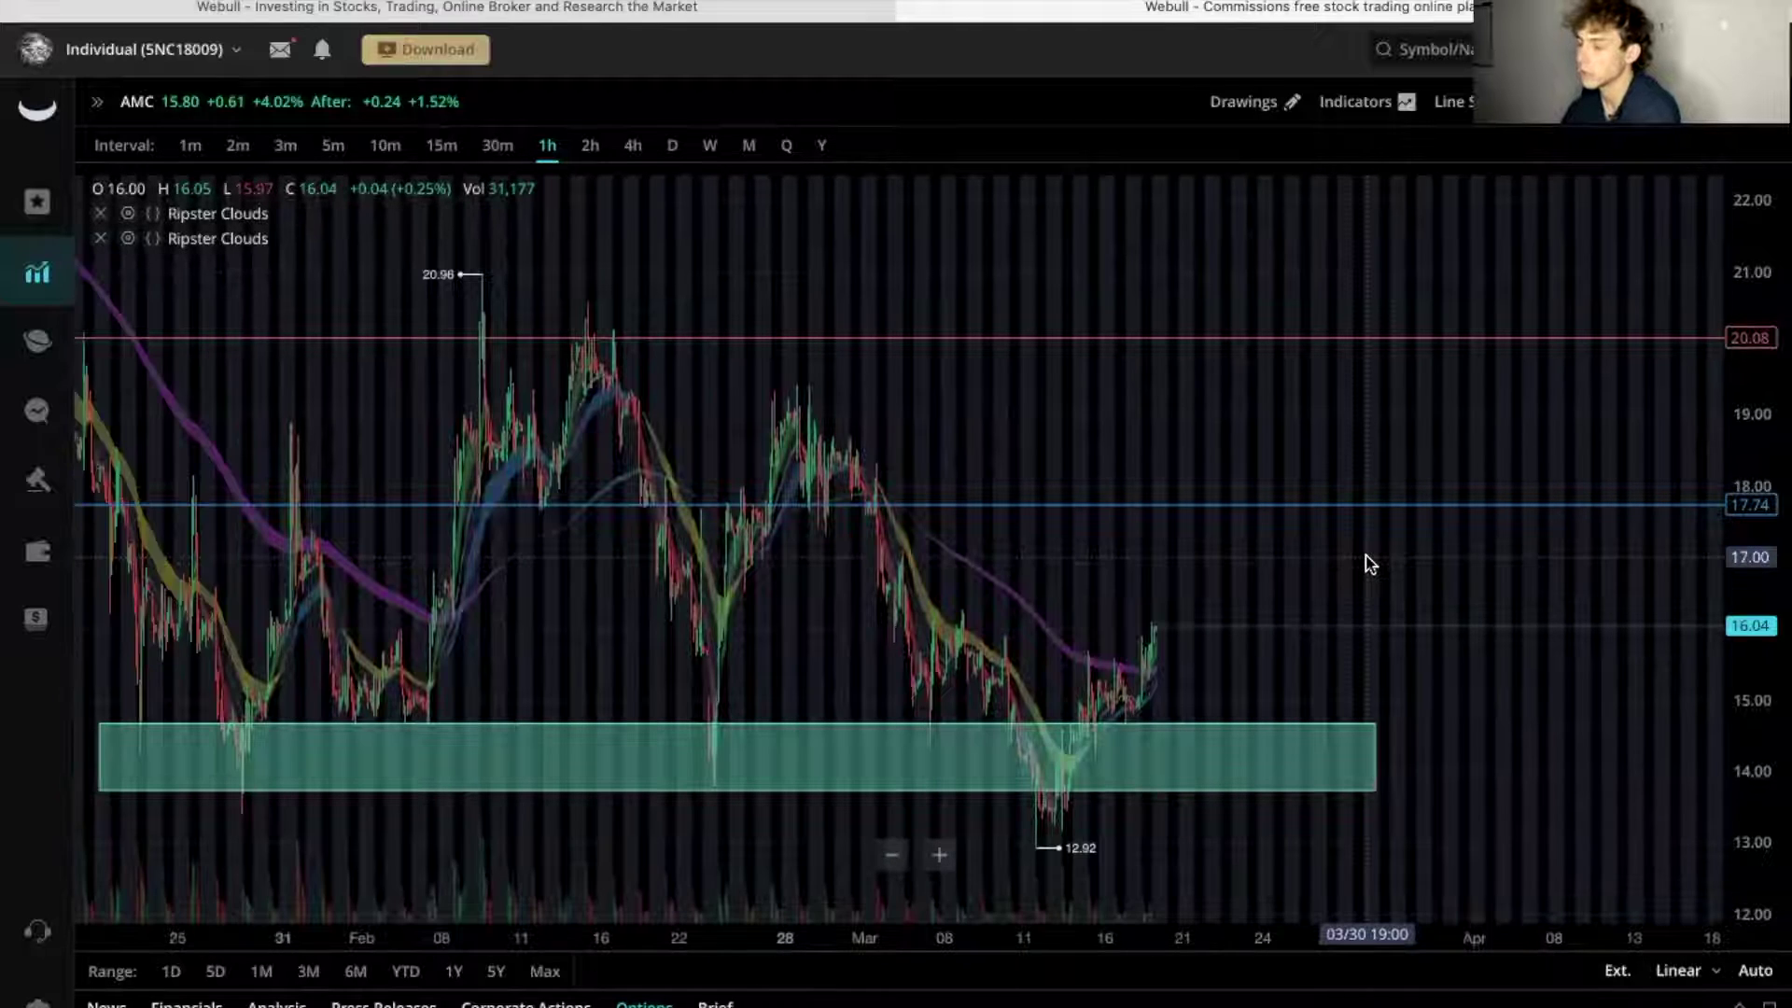
pyautogui.scroll(3, 1368, 563)
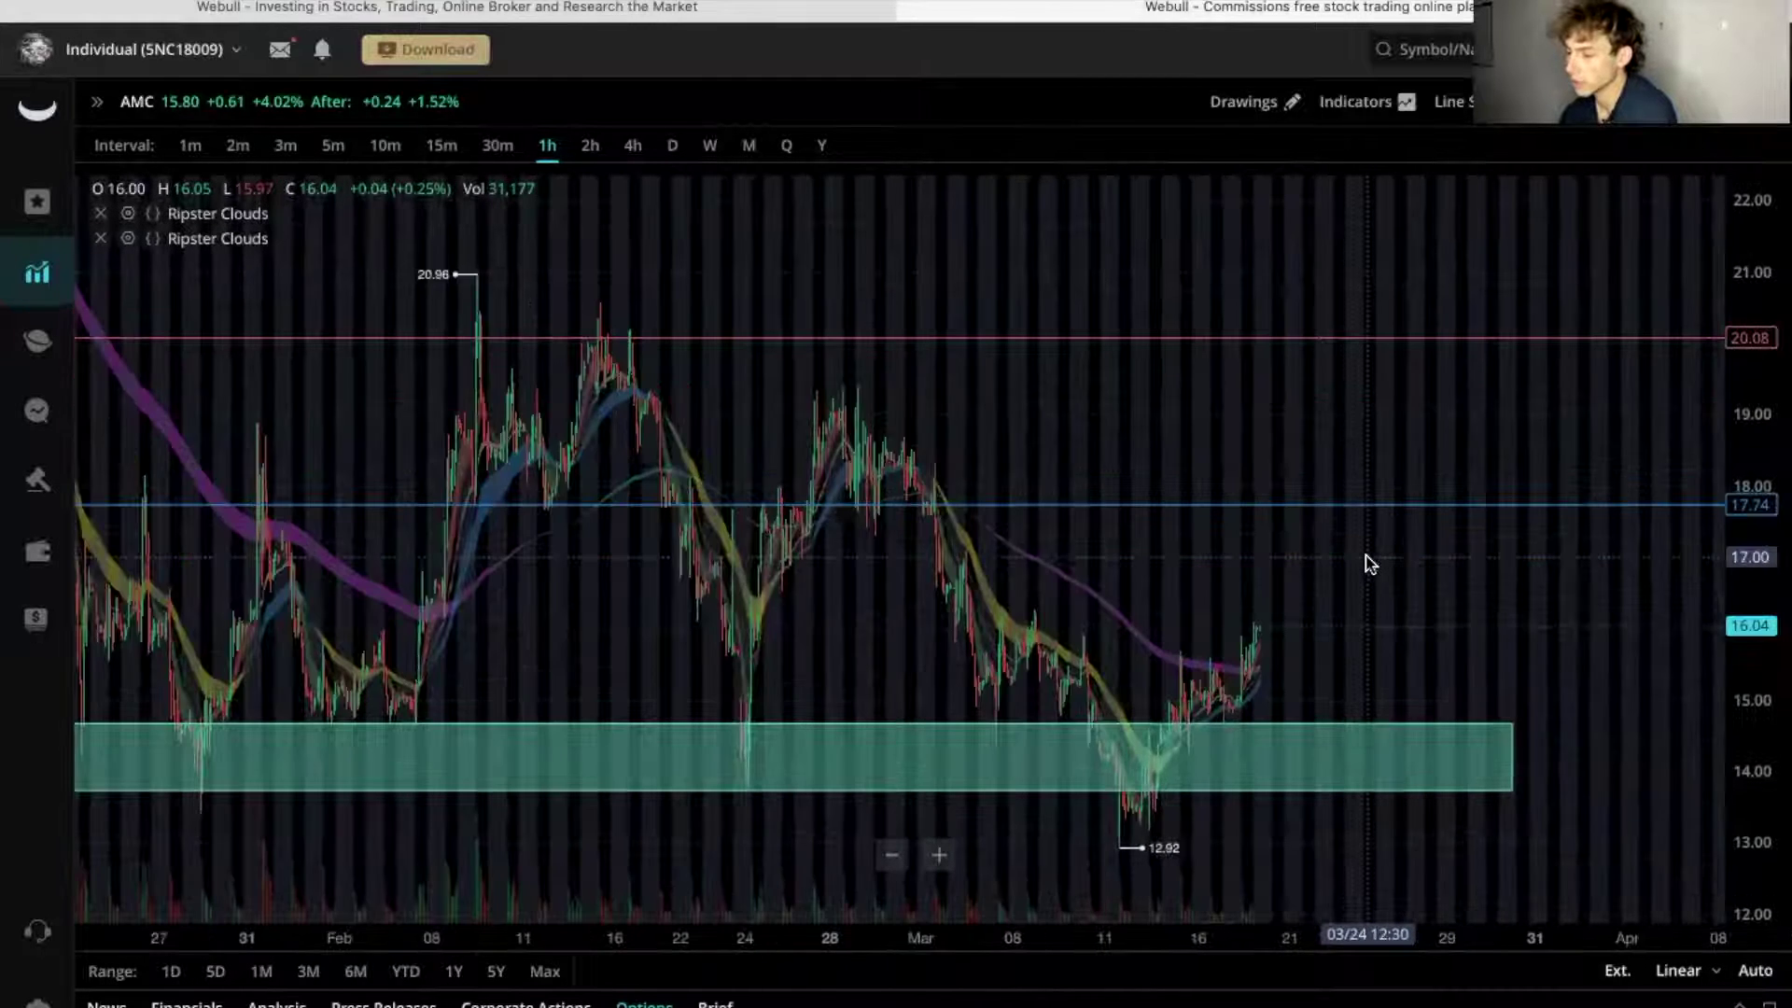
pyautogui.scroll(-3, 607, 784)
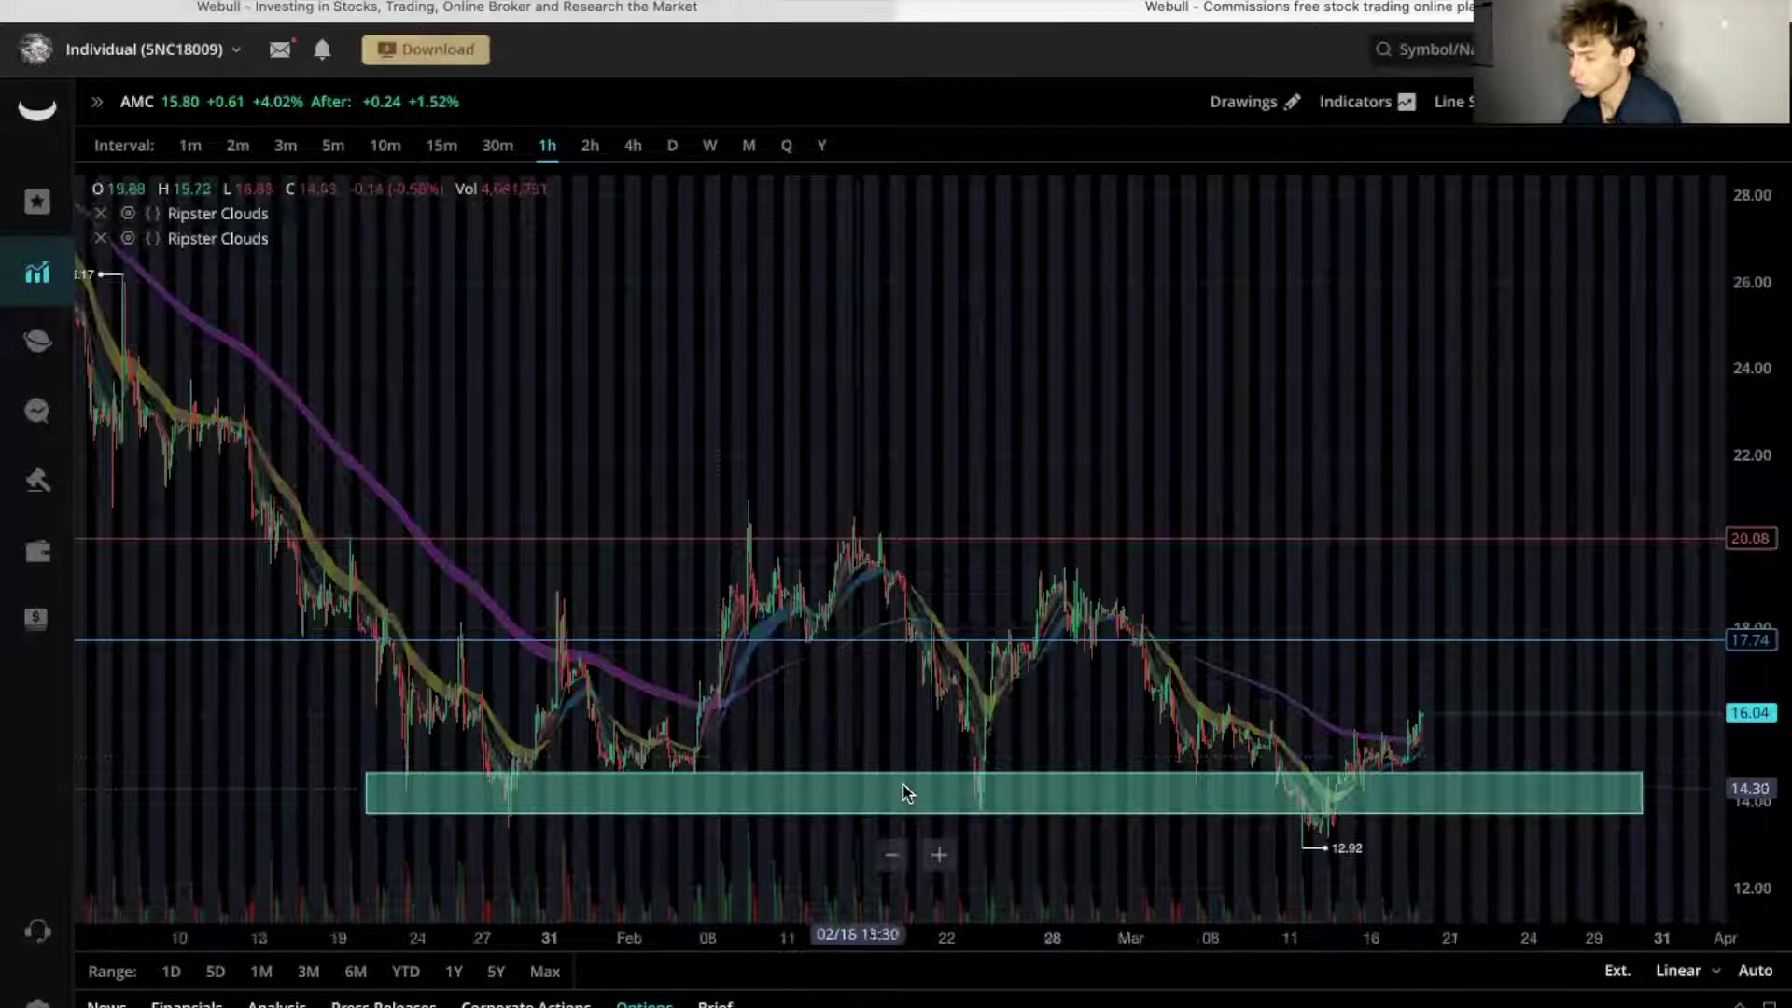
pyautogui.click(1348, 784)
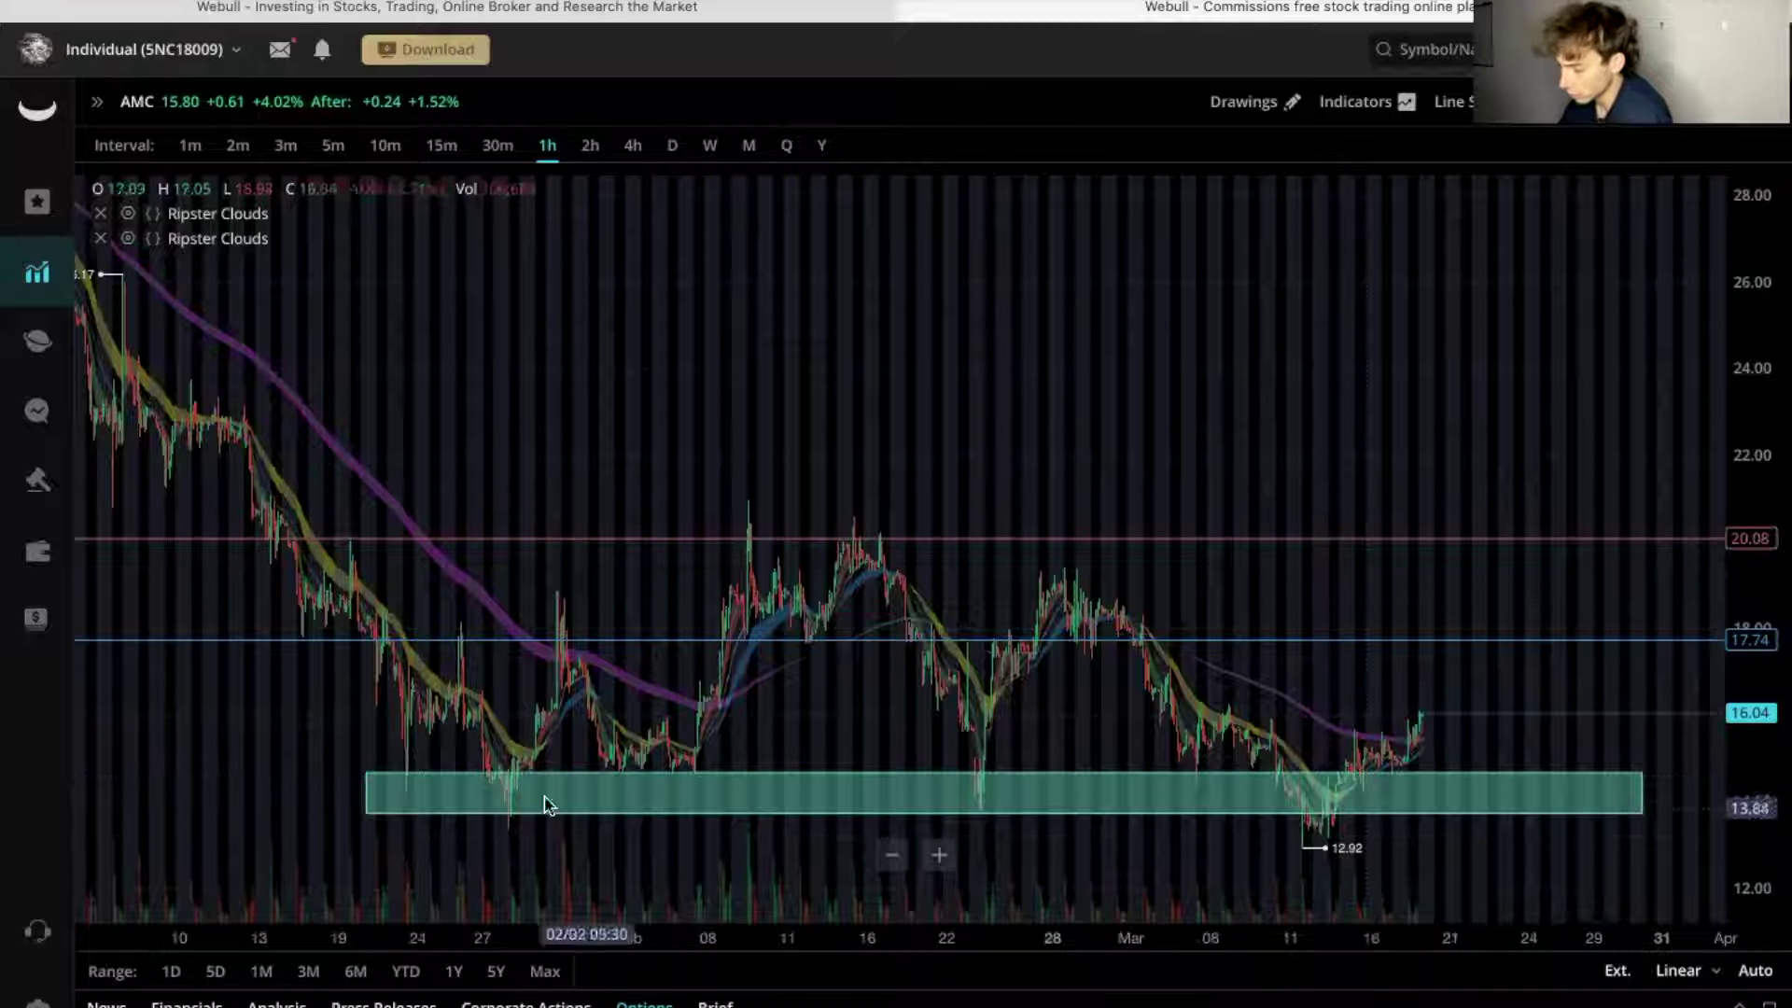
pyautogui.scroll(1, 1374, 814)
pyautogui.scroll(-2, 1301, 749)
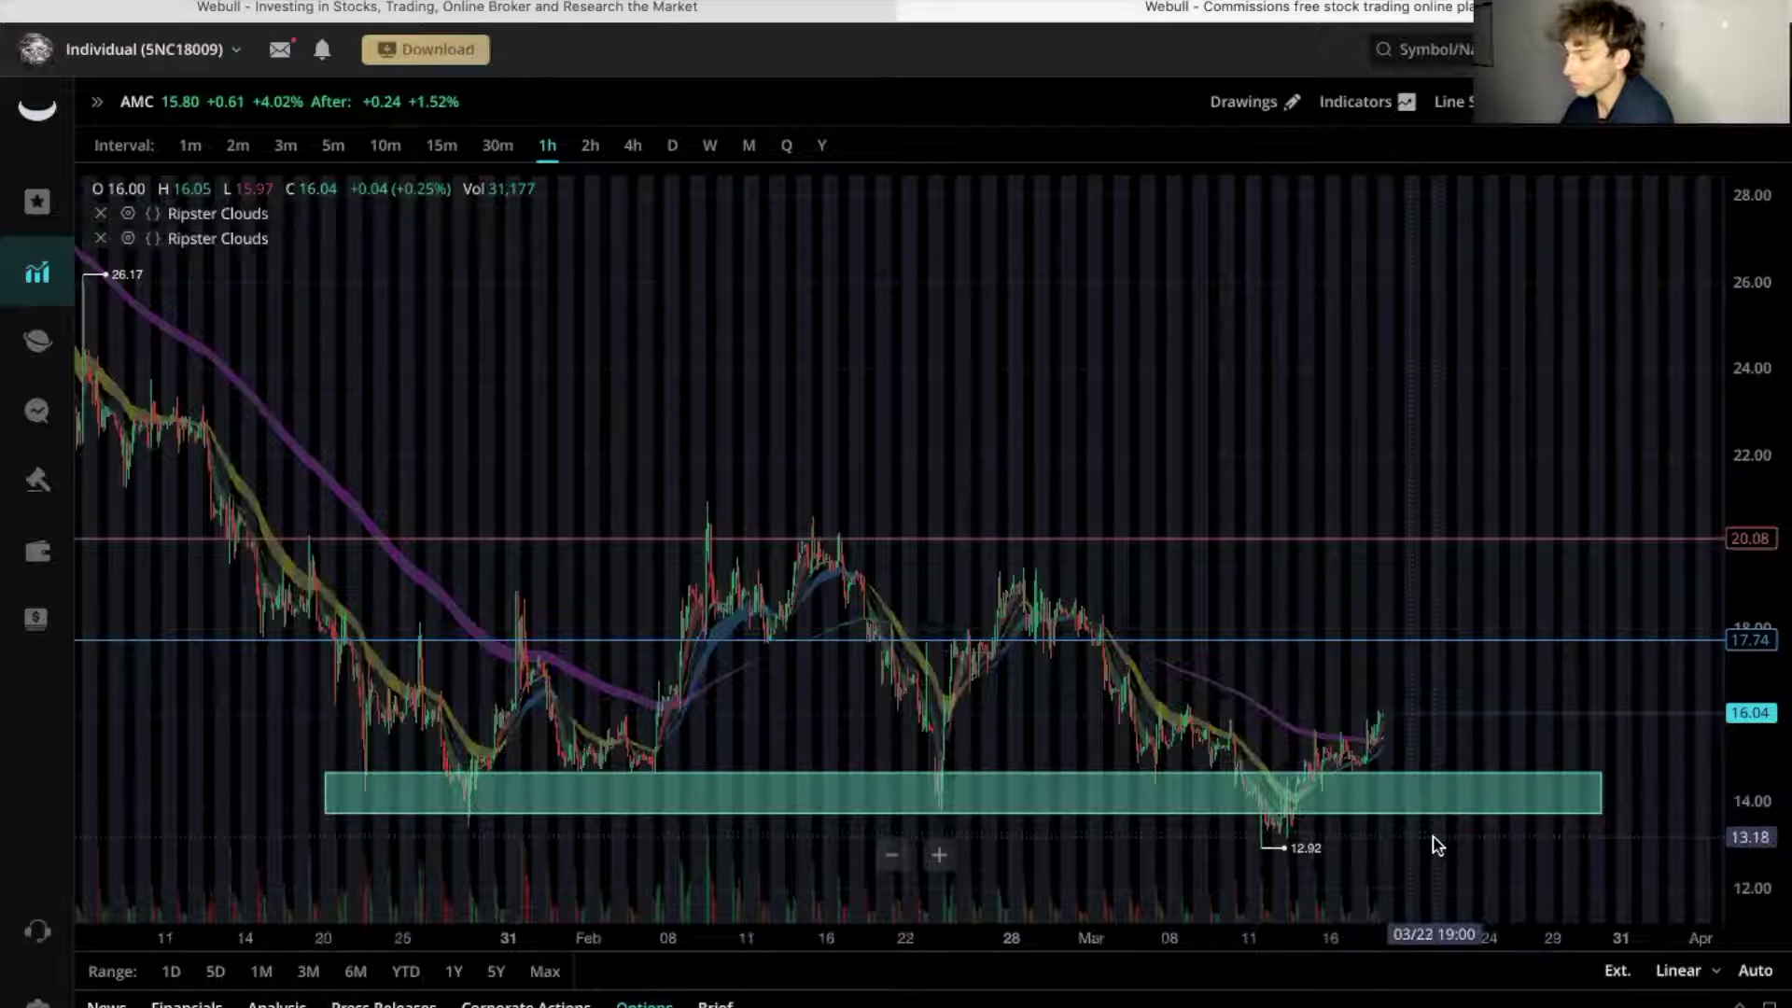
pyautogui.hscroll(1, 1428, 845)
pyautogui.hscroll(1, 1437, 845)
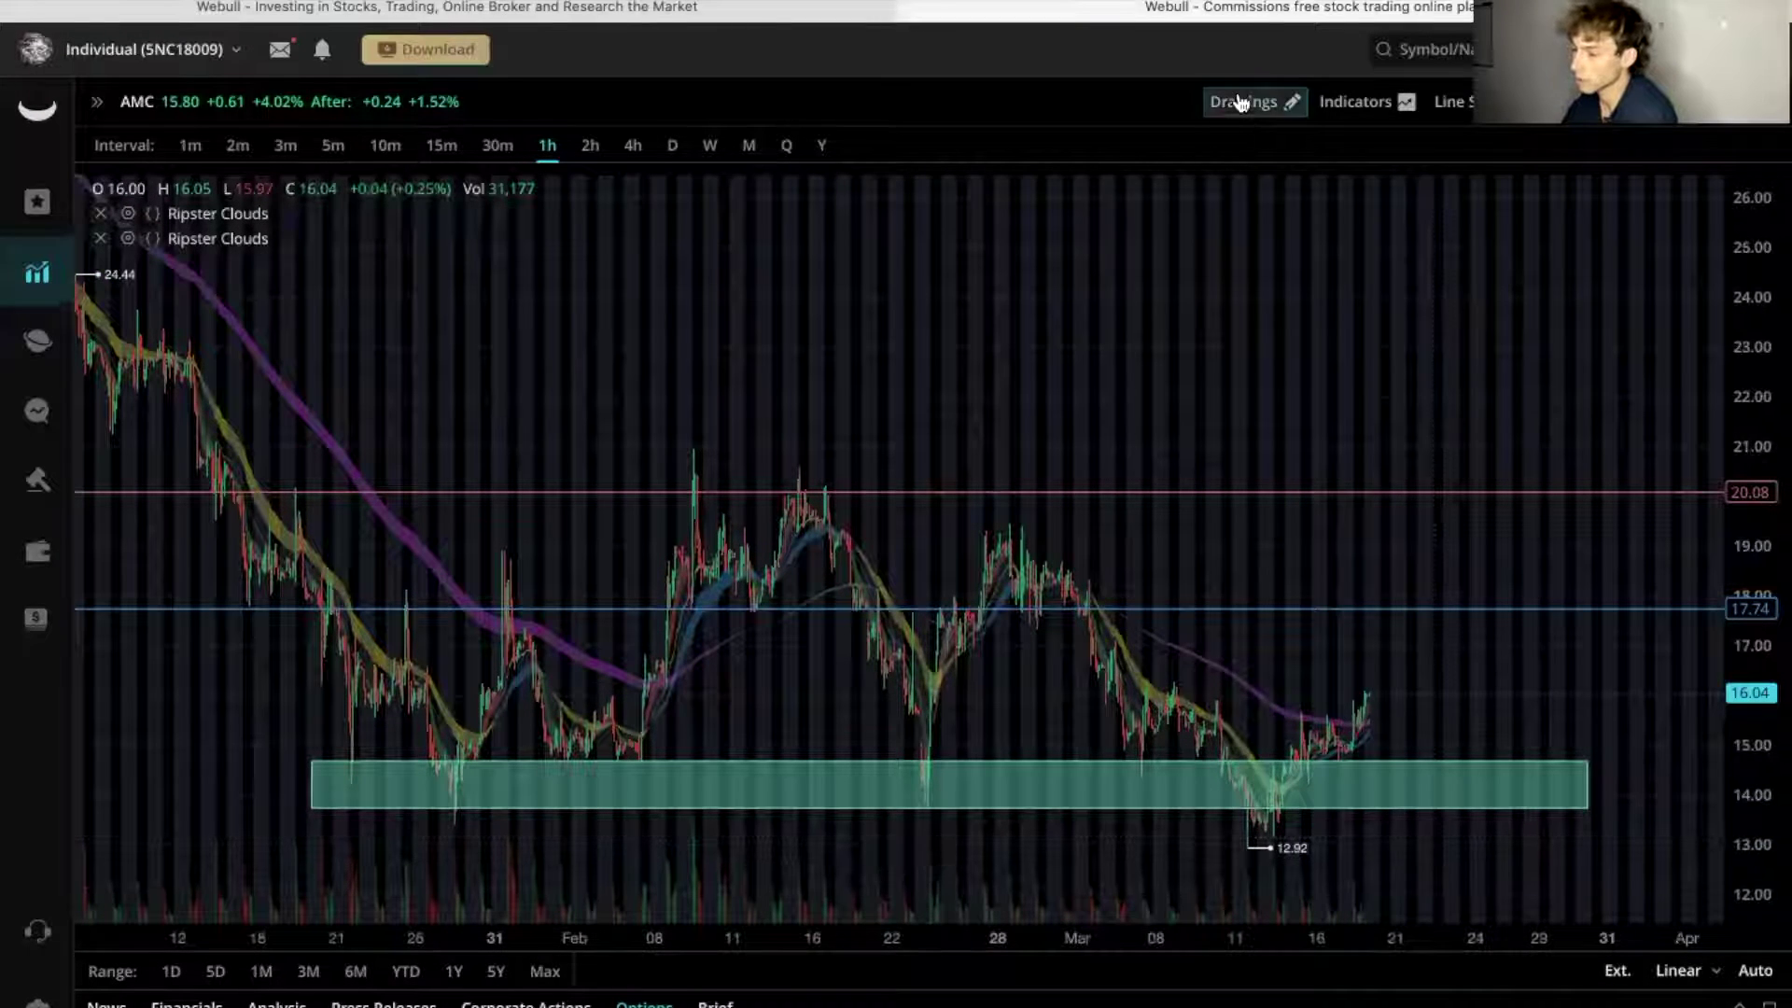
pyautogui.click(1243, 102)
# - Draw a yellow AMC range box from about 13.4 to just above 20.08, then show its options chain
pyautogui.click(1249, 579)
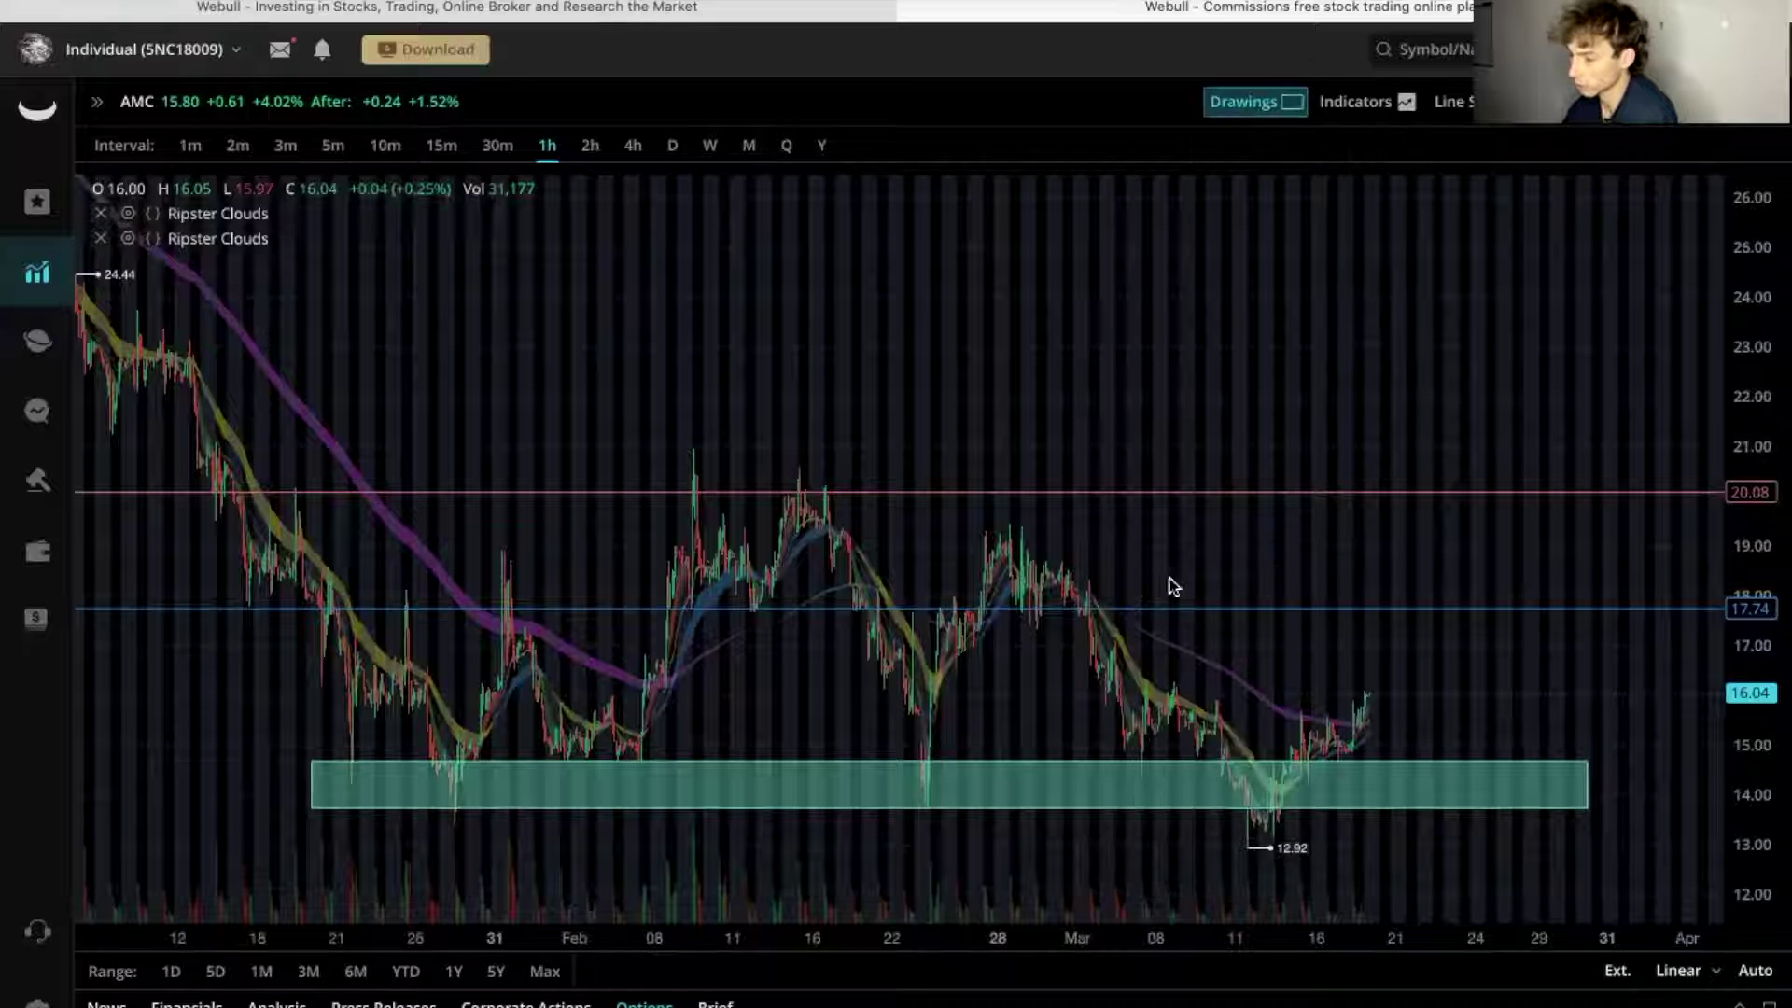
pyautogui.click(217, 481)
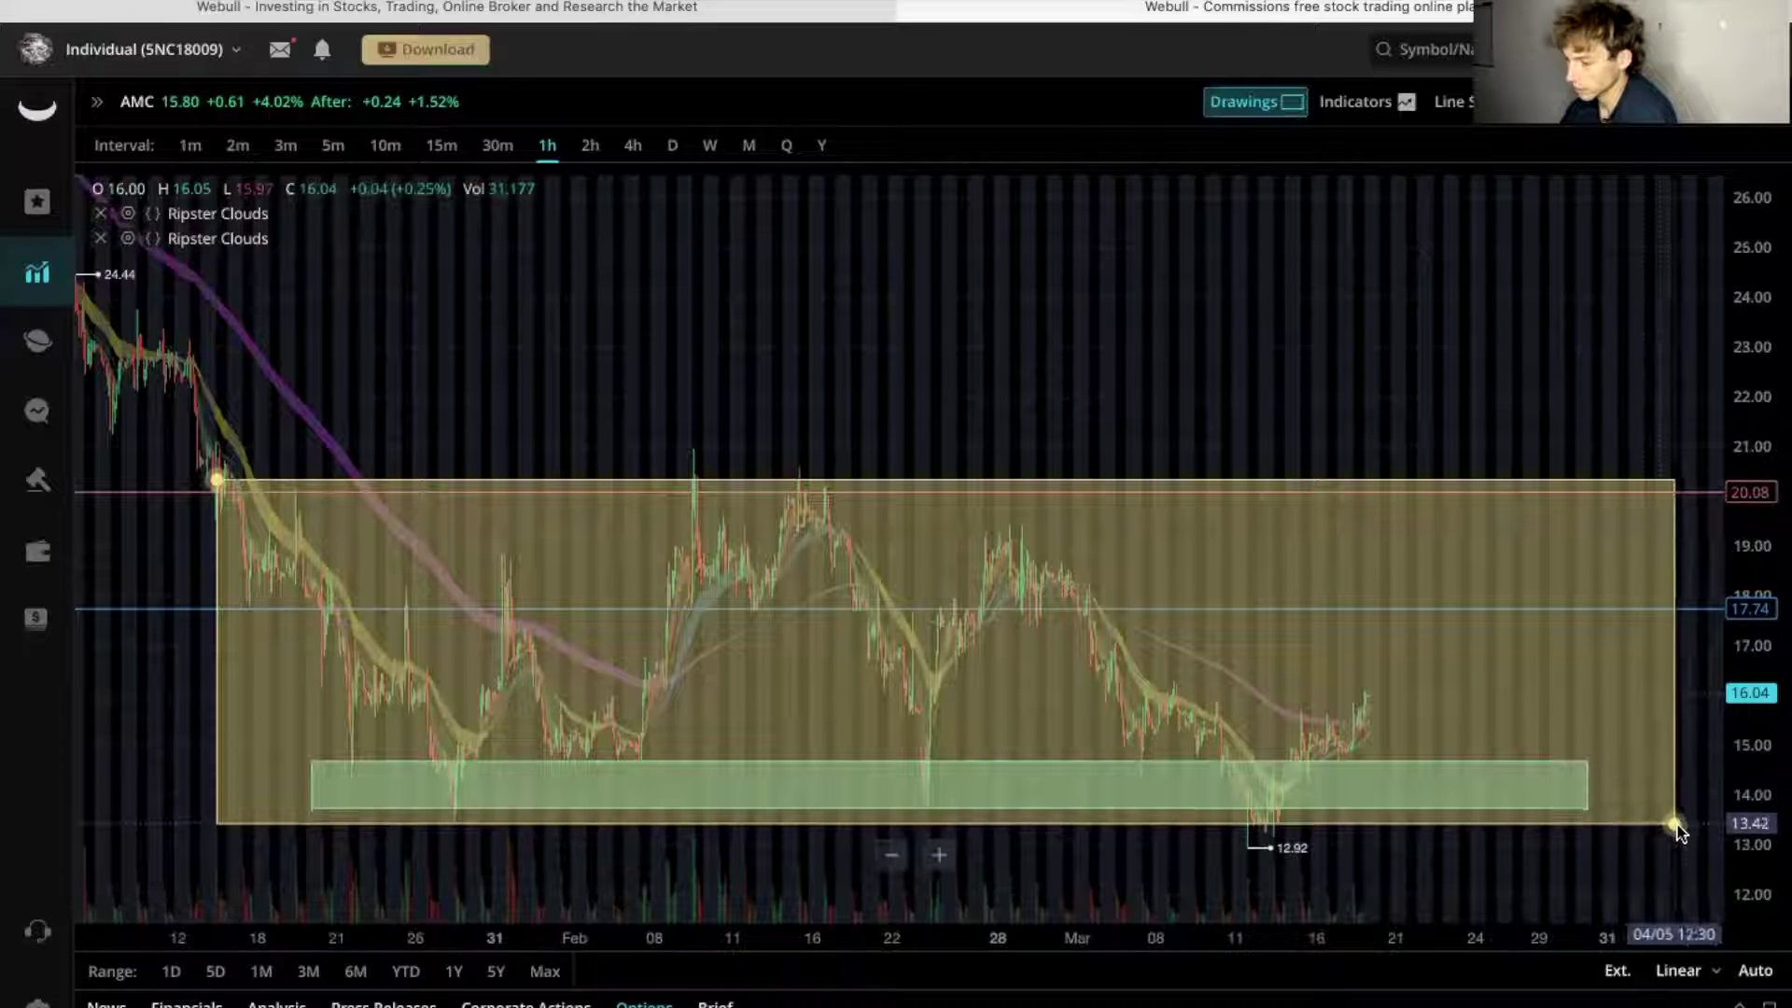
pyautogui.click(1680, 823)
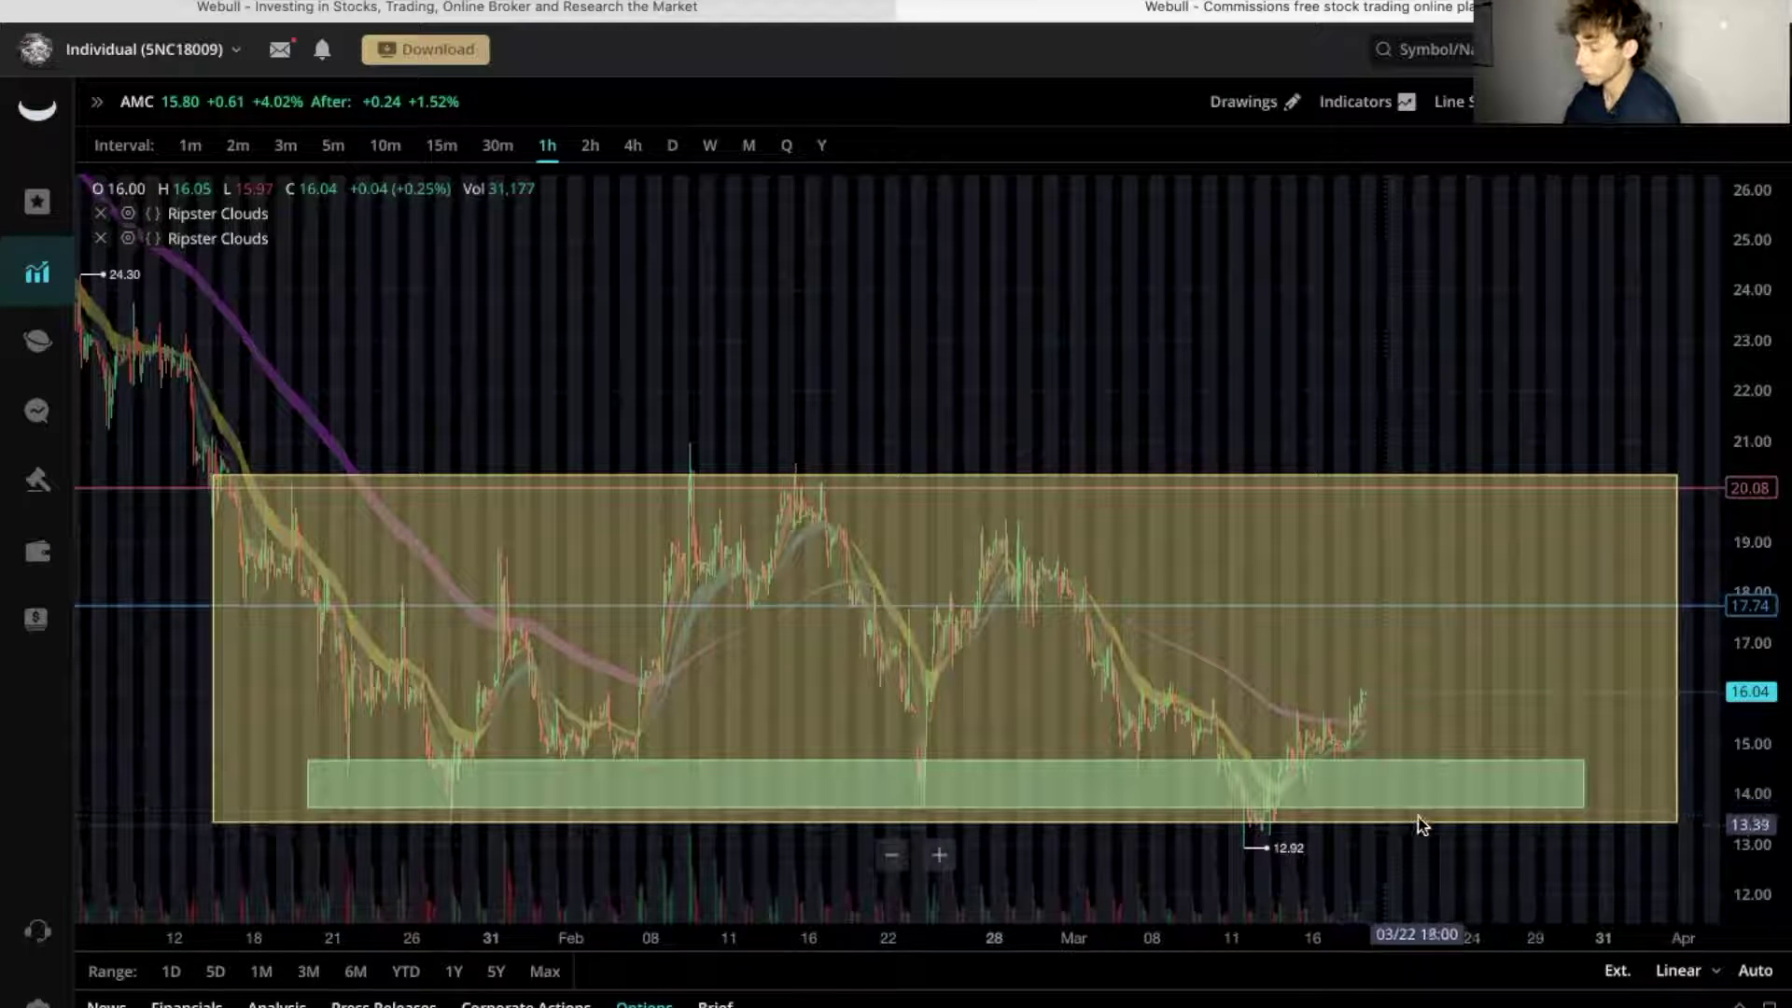
pyautogui.click(644, 1003)
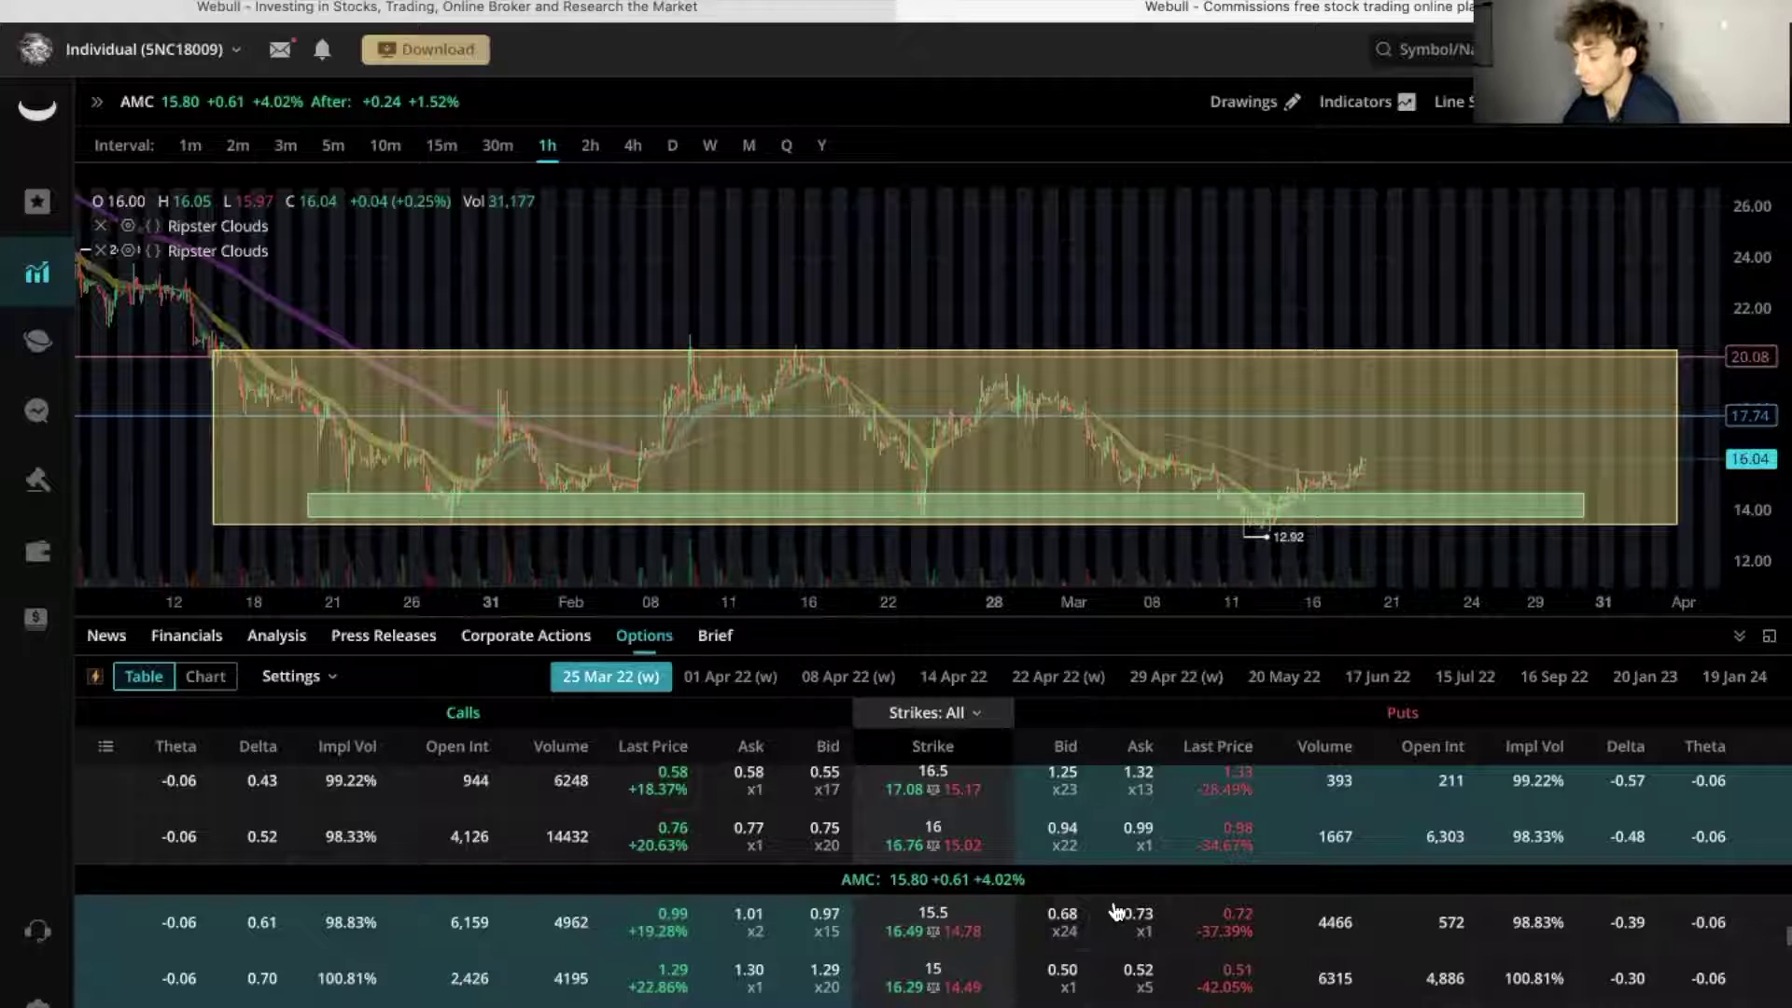
# - Scroll through the strikes of AMC's 25 Mar 22 (w) options chain
pyautogui.scroll(-2, 1115, 910)
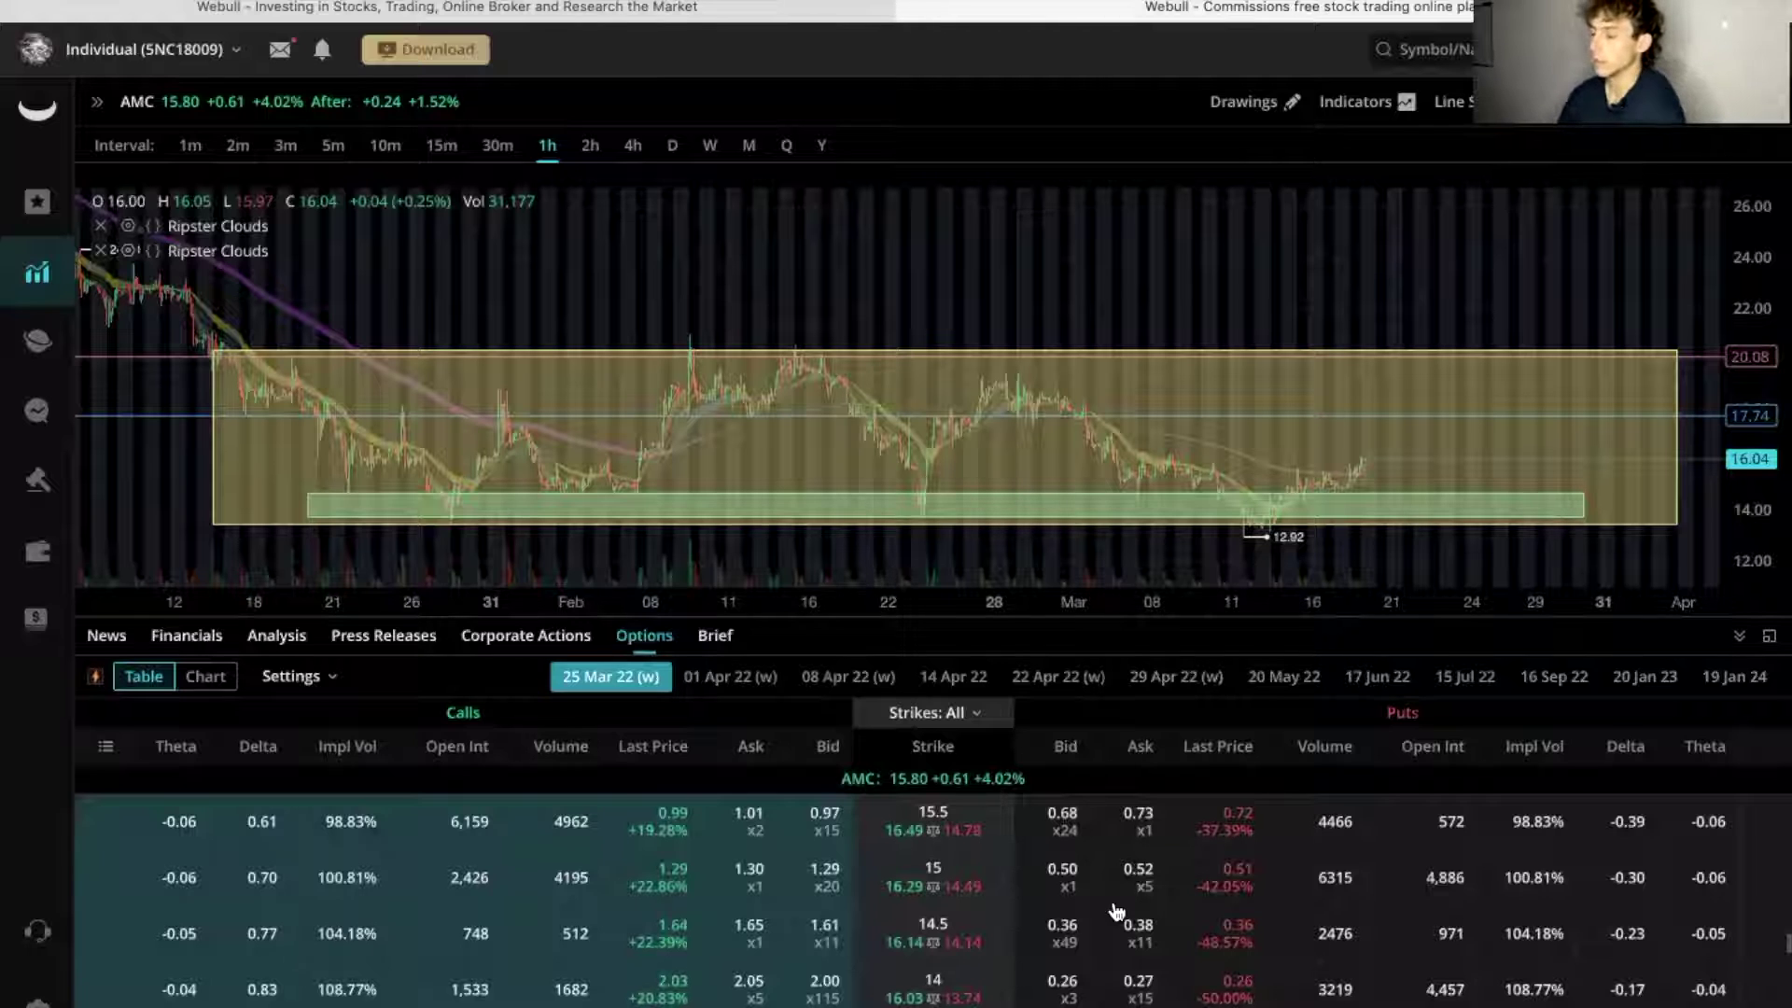
pyautogui.scroll(-1, 1115, 910)
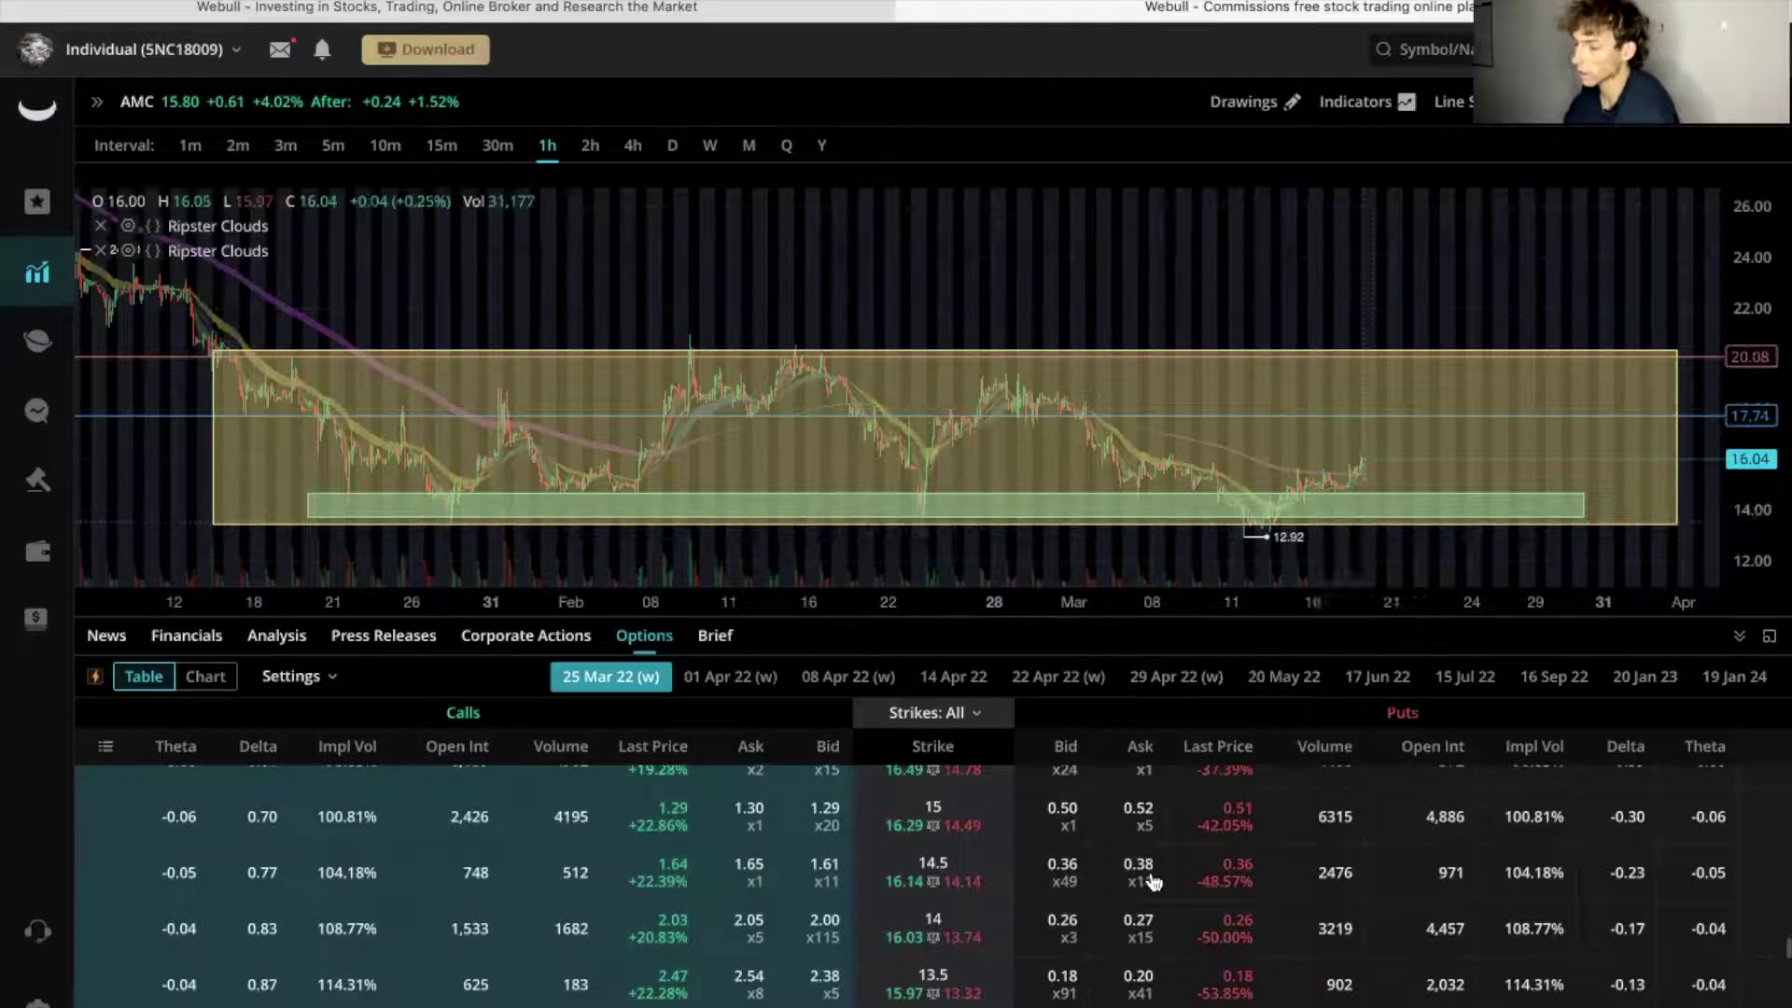
pyautogui.scroll(-3, 1155, 881)
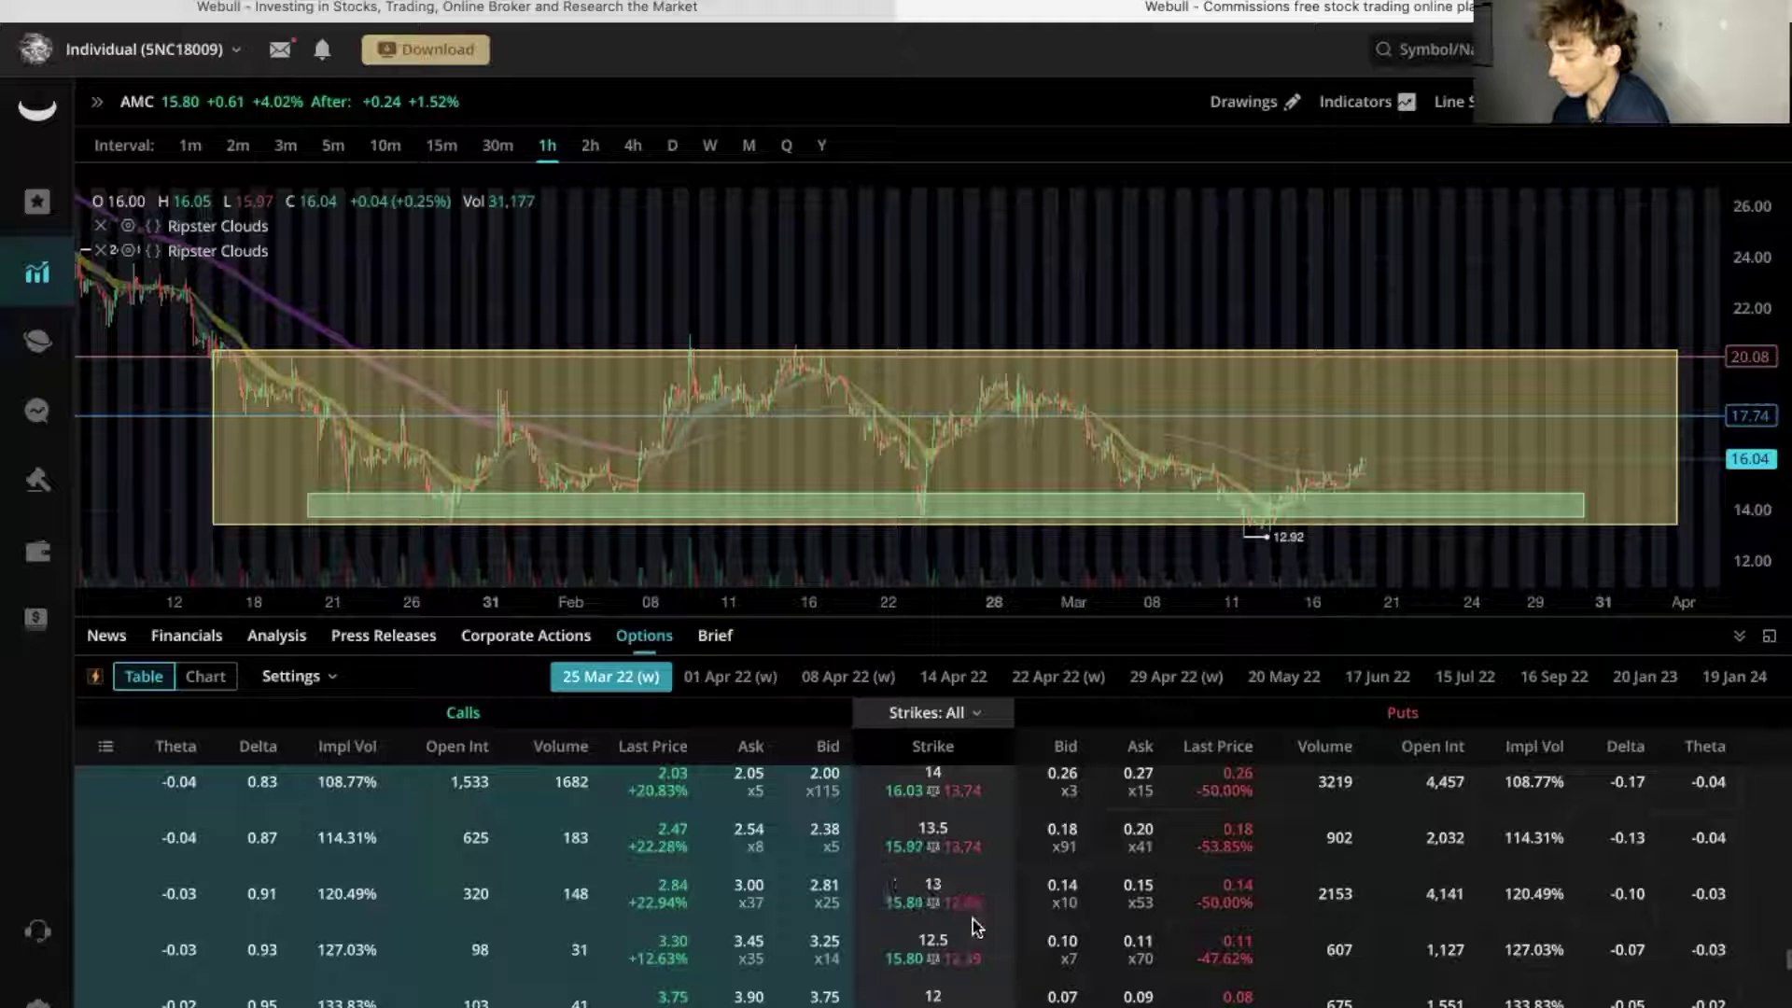
pyautogui.scroll(-1, 971, 933)
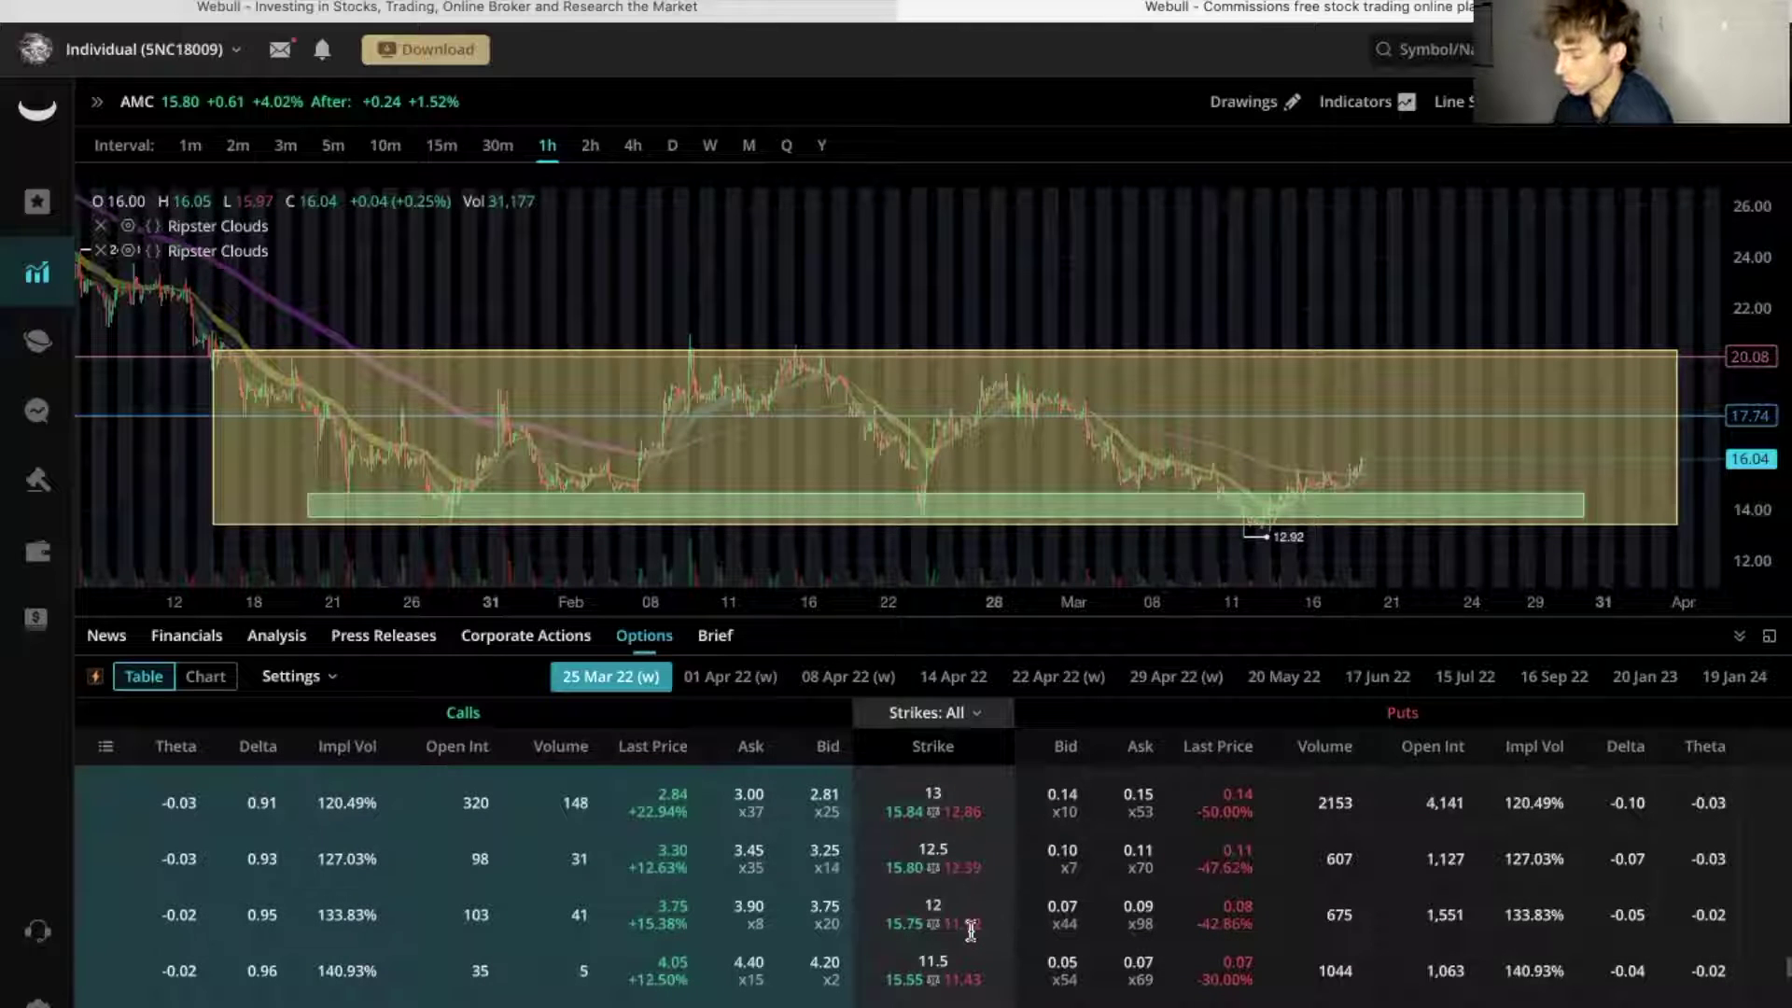
pyautogui.scroll(1, 971, 931)
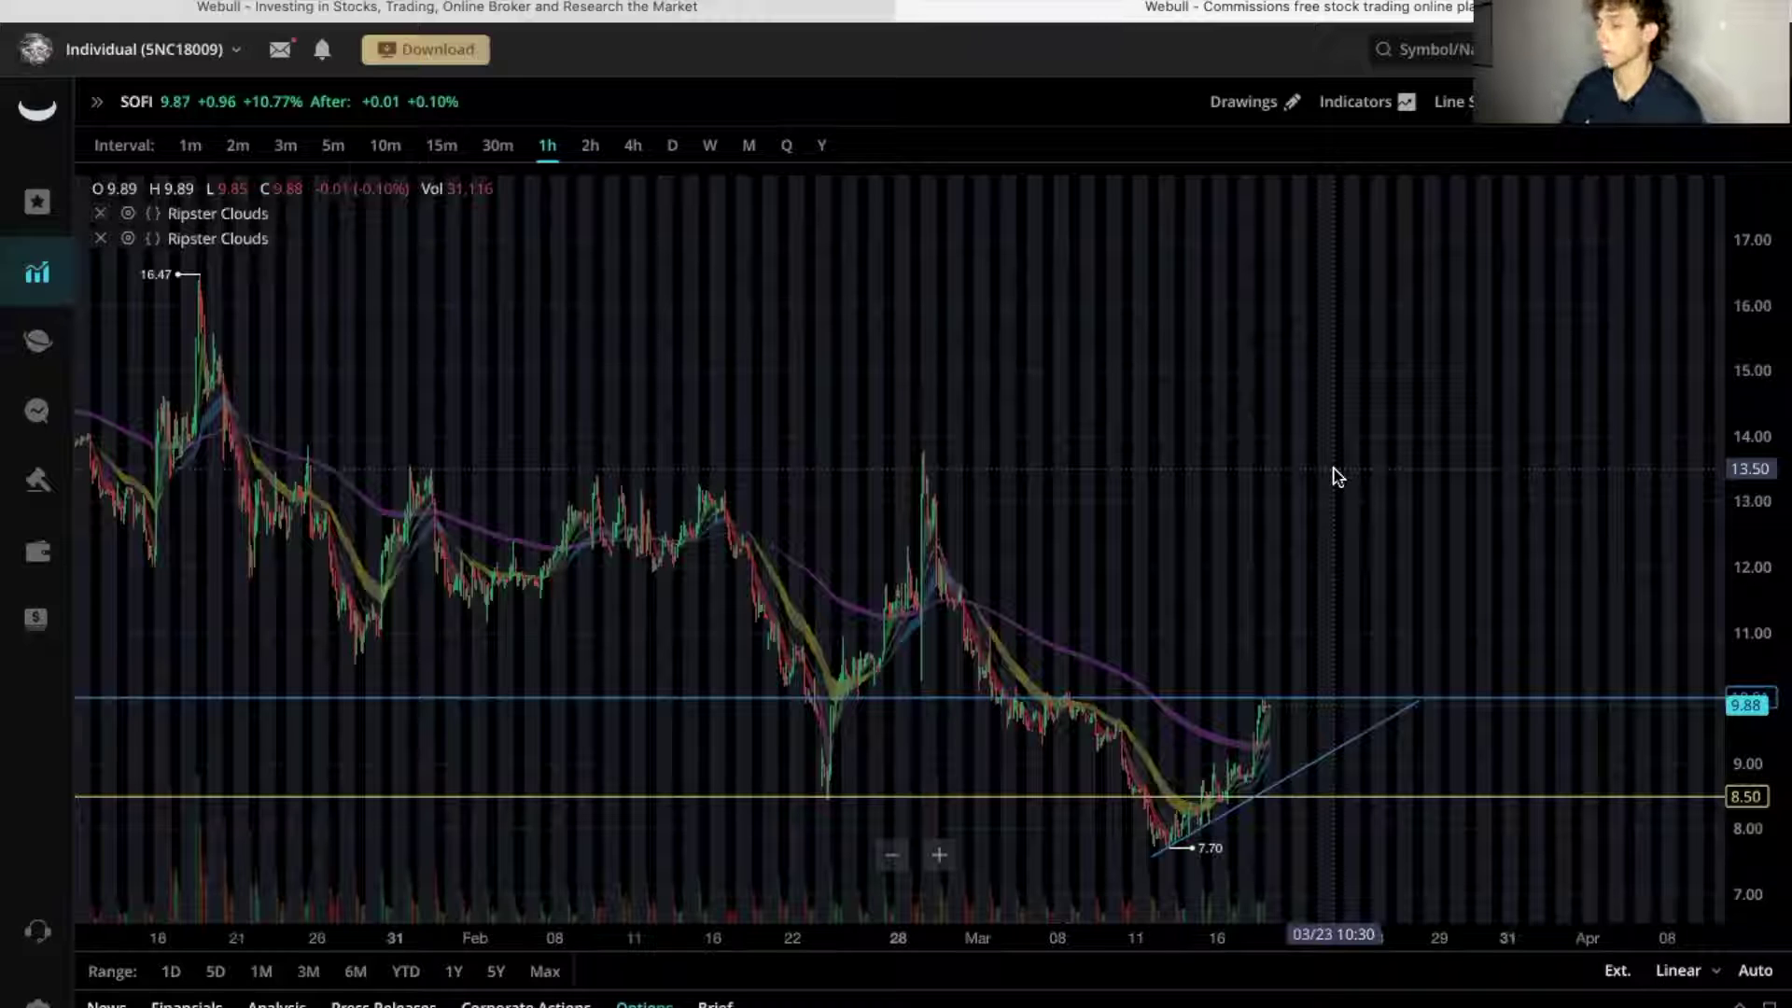
# - Zoom and pan the SOFI 1-hour chart to inspect the 8.50 support, ~10 level and trendline
pyautogui.scroll(5, 1376, 608)
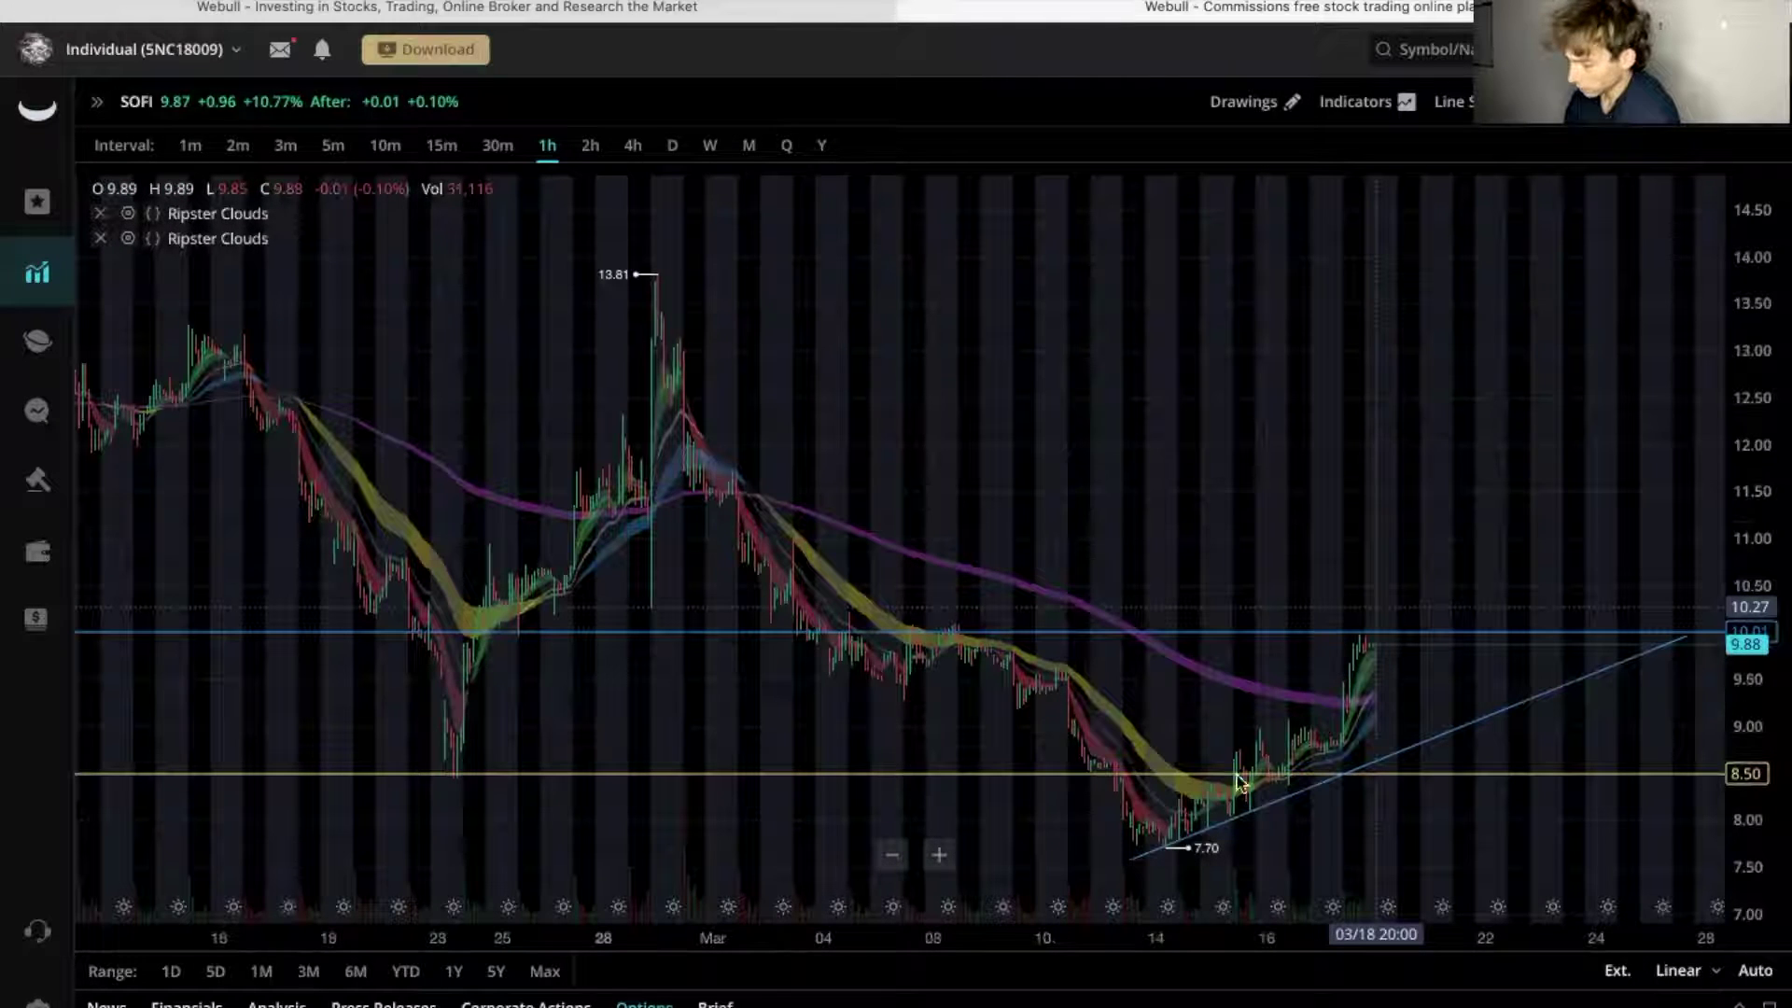
pyautogui.moveTo(1188, 836); pyautogui.dragTo(1120, 845)
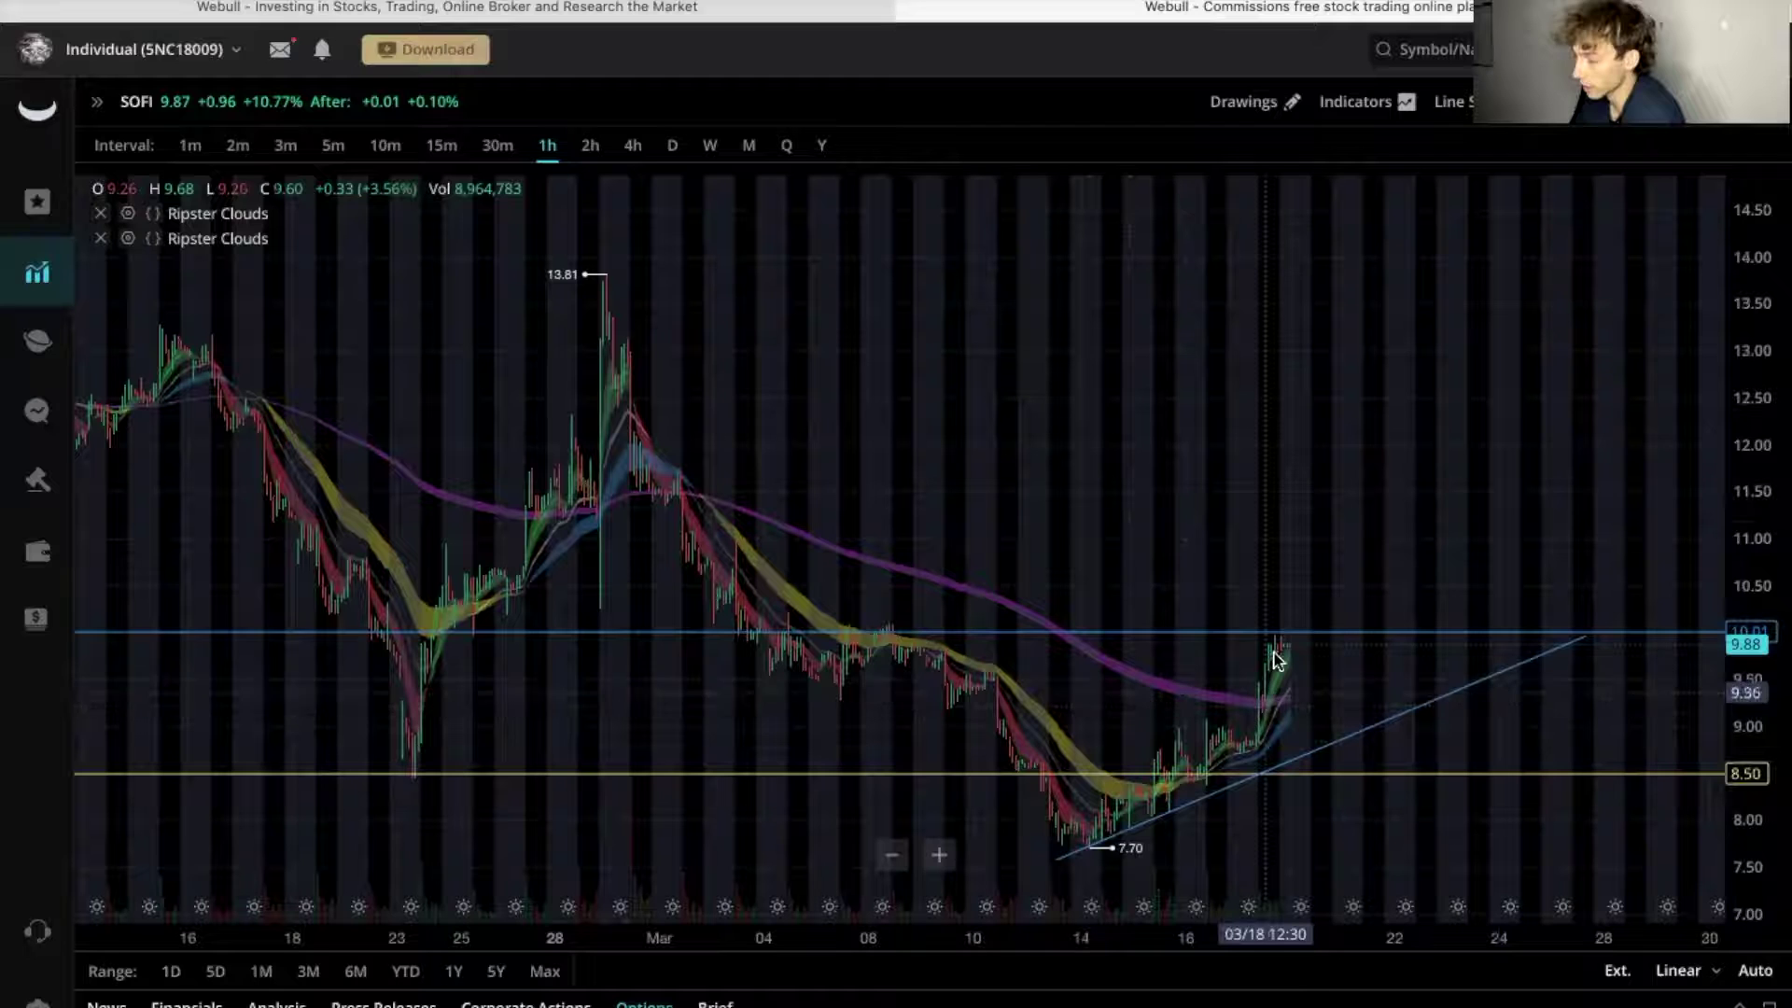
pyautogui.scroll(-3, 1291, 667)
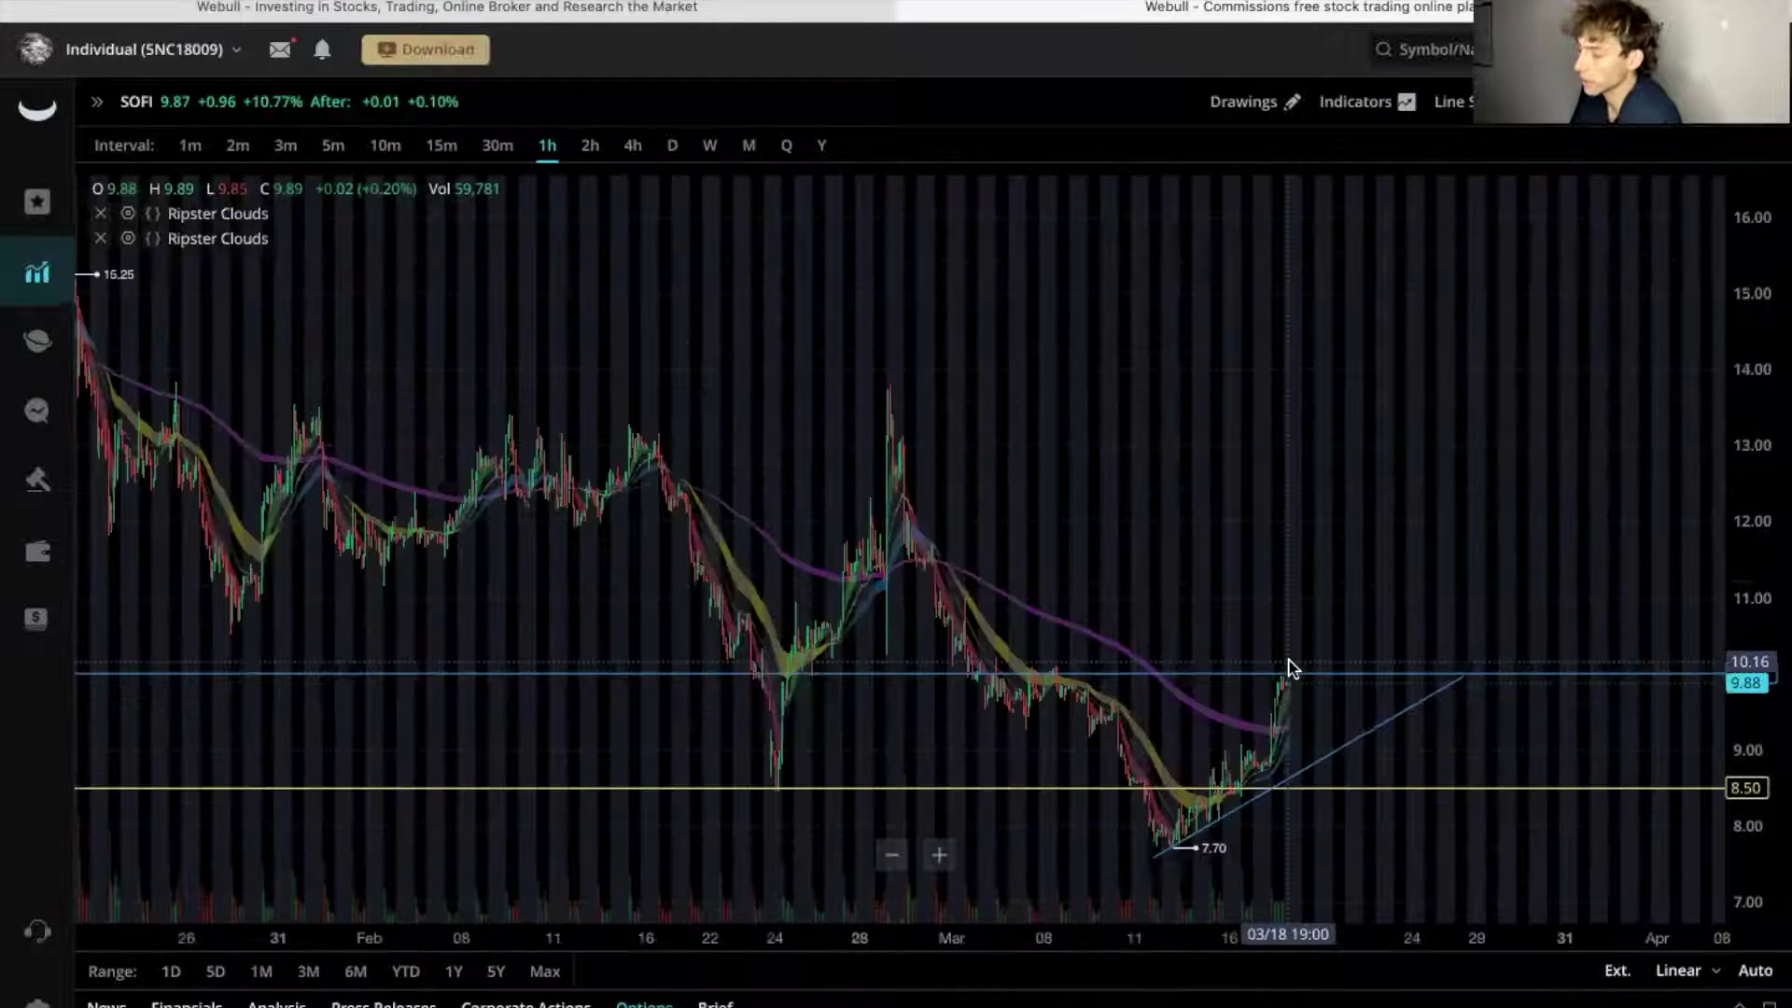
pyautogui.scroll(-2, 1291, 667)
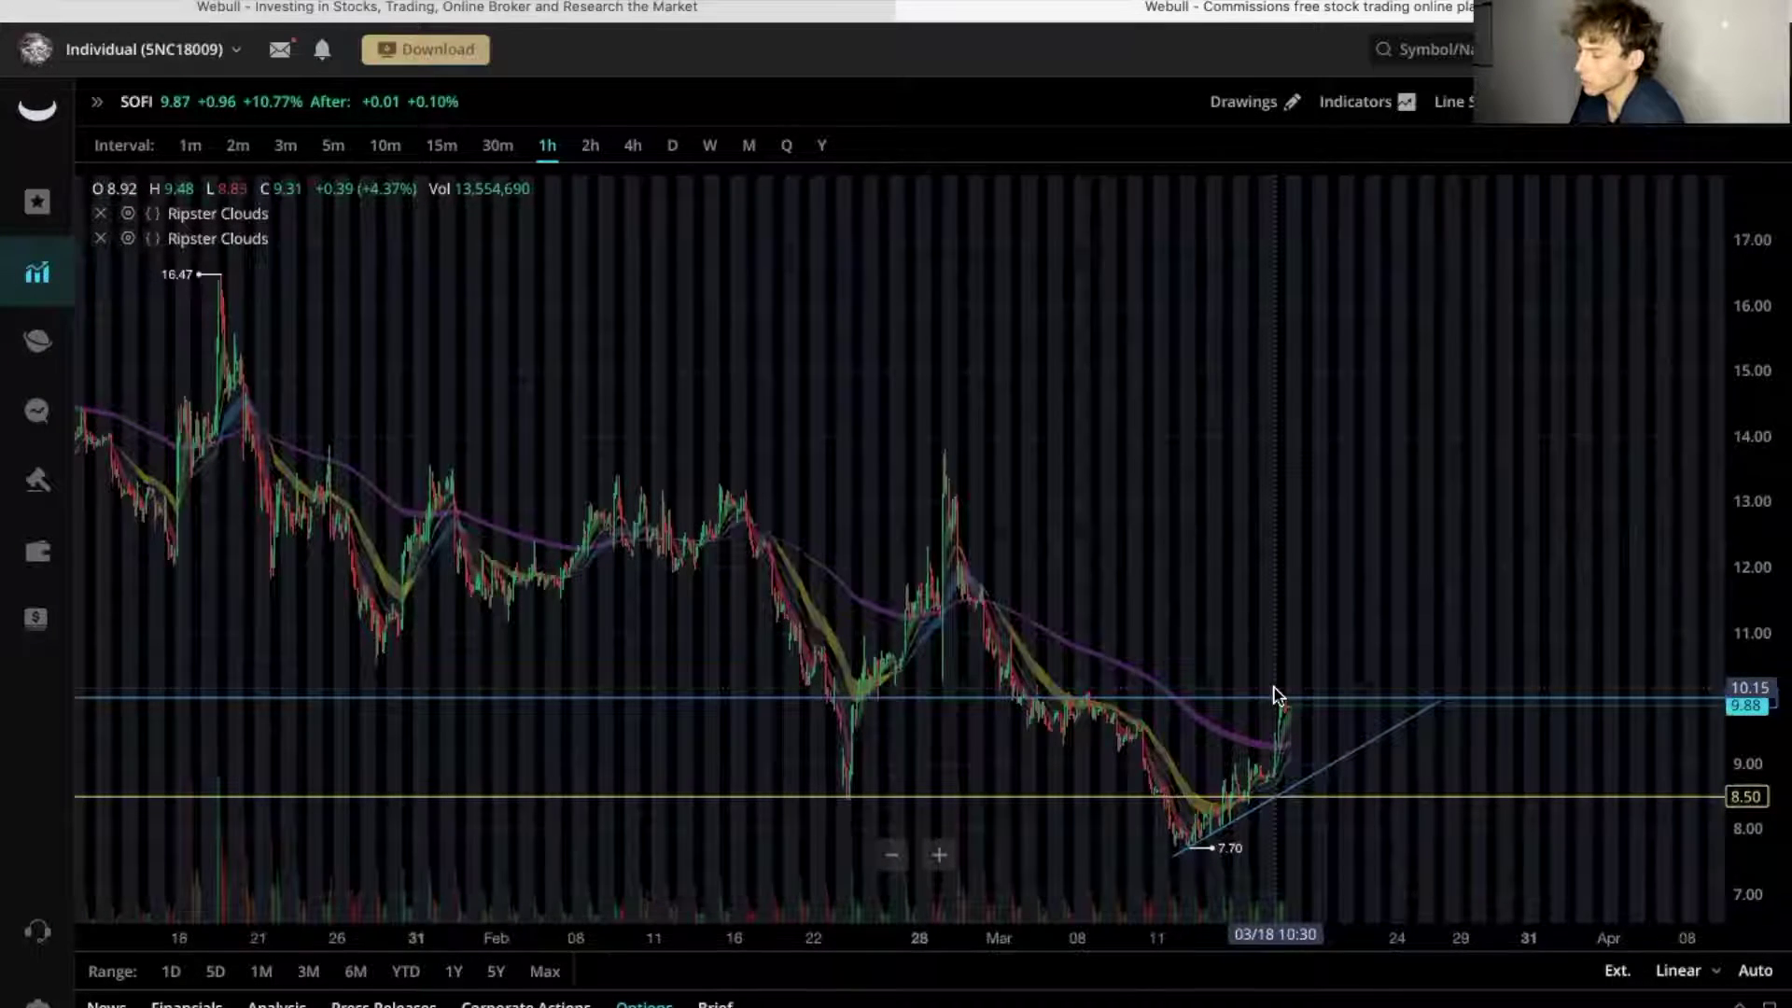
pyautogui.scroll(3, 1277, 697)
pyautogui.scroll(-2, 1317, 685)
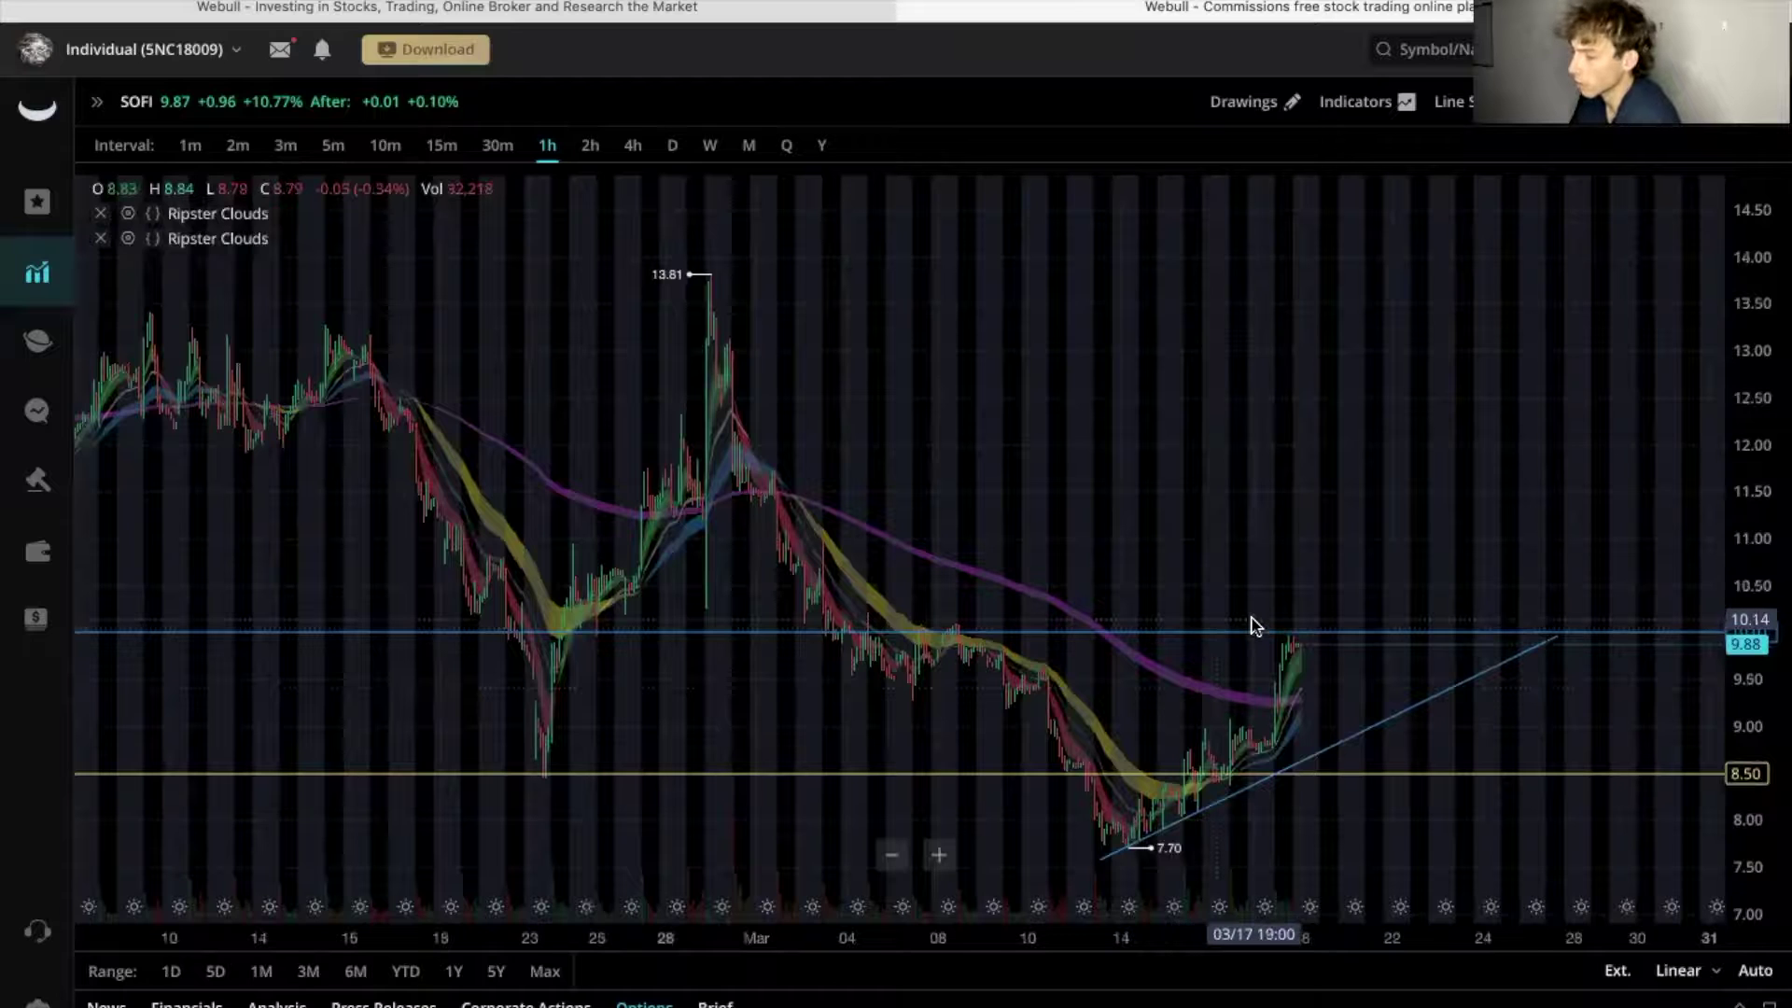
pyautogui.scroll(-3, 1256, 625)
pyautogui.hscroll(-5, 1308, 340)
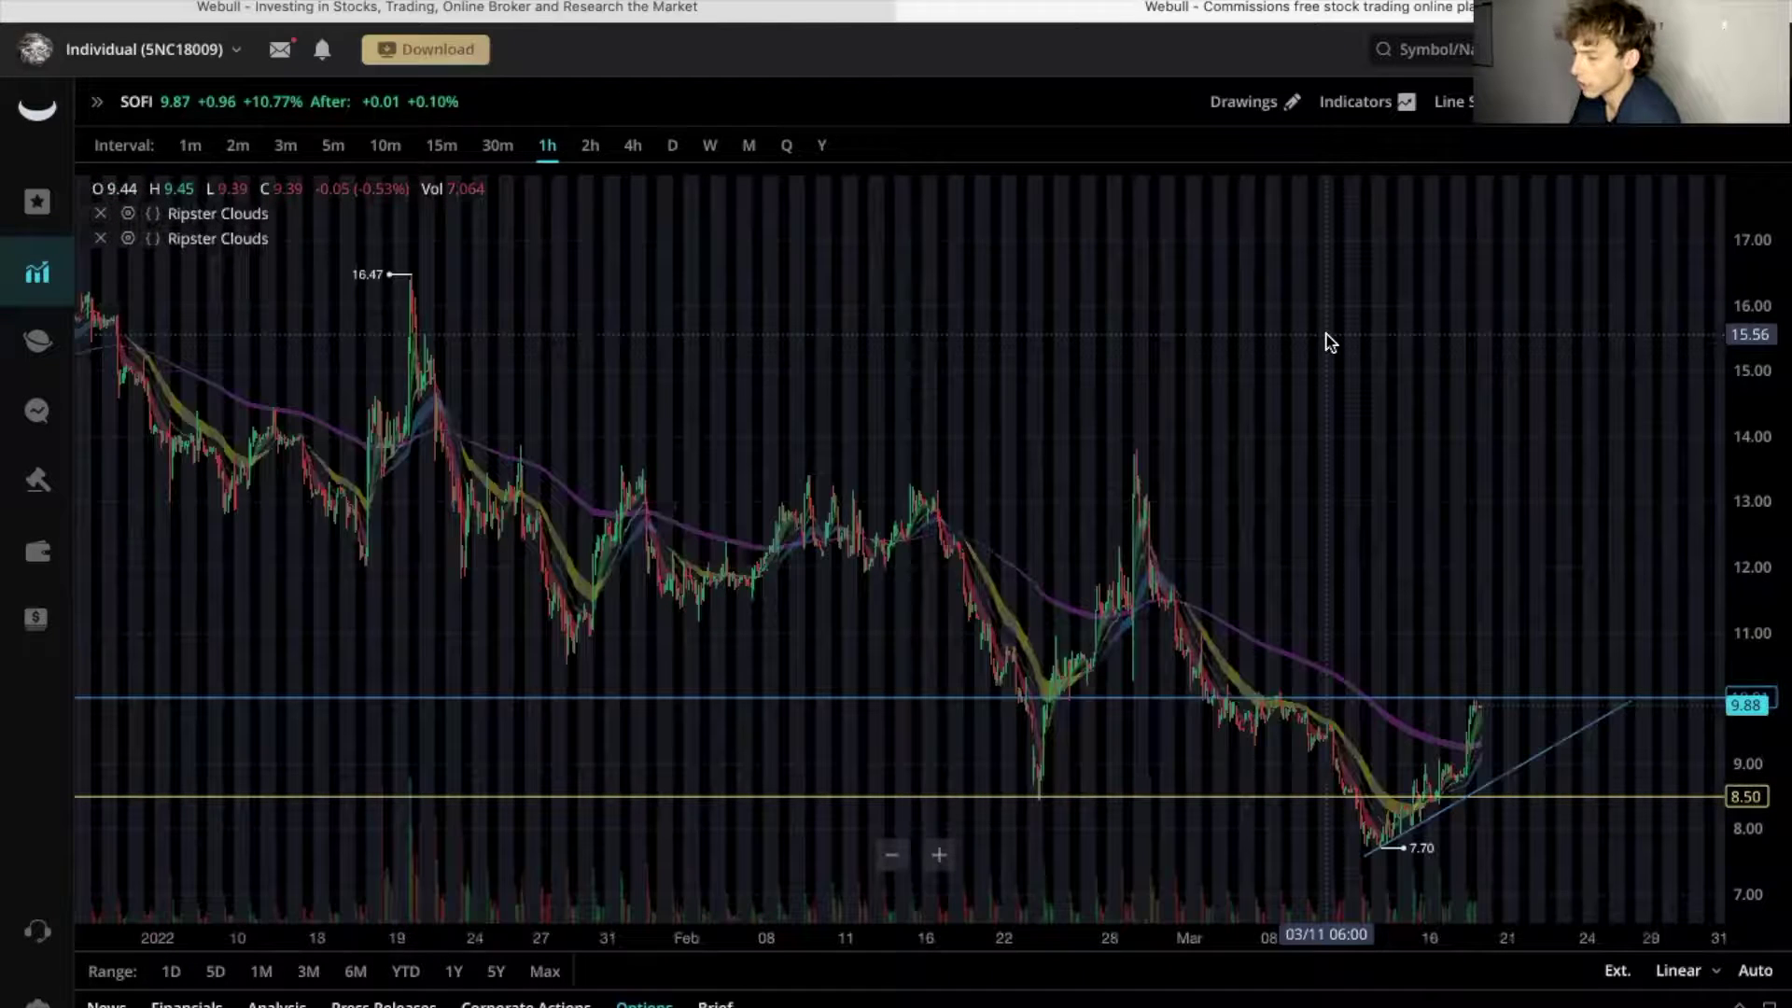
pyautogui.hscroll(-3, 1325, 341)
# - View the SOFI chart on 4-hour and then daily candles
pyautogui.click(635, 147)
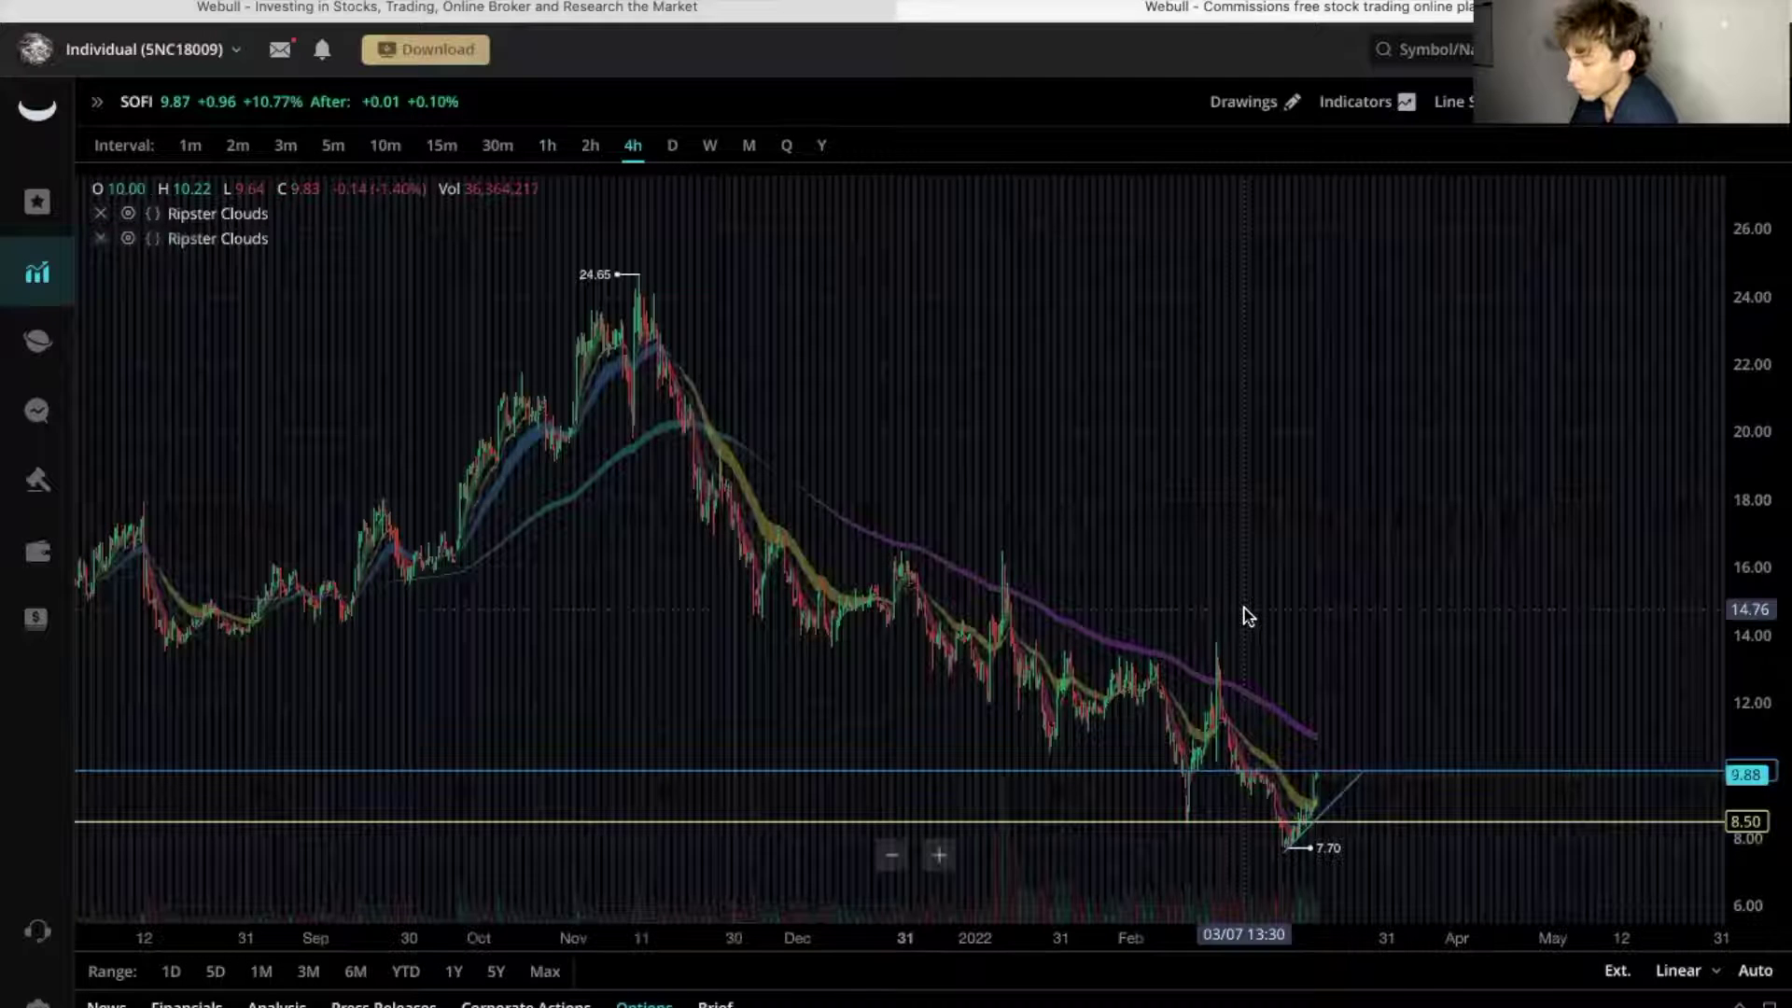
pyautogui.click(672, 145)
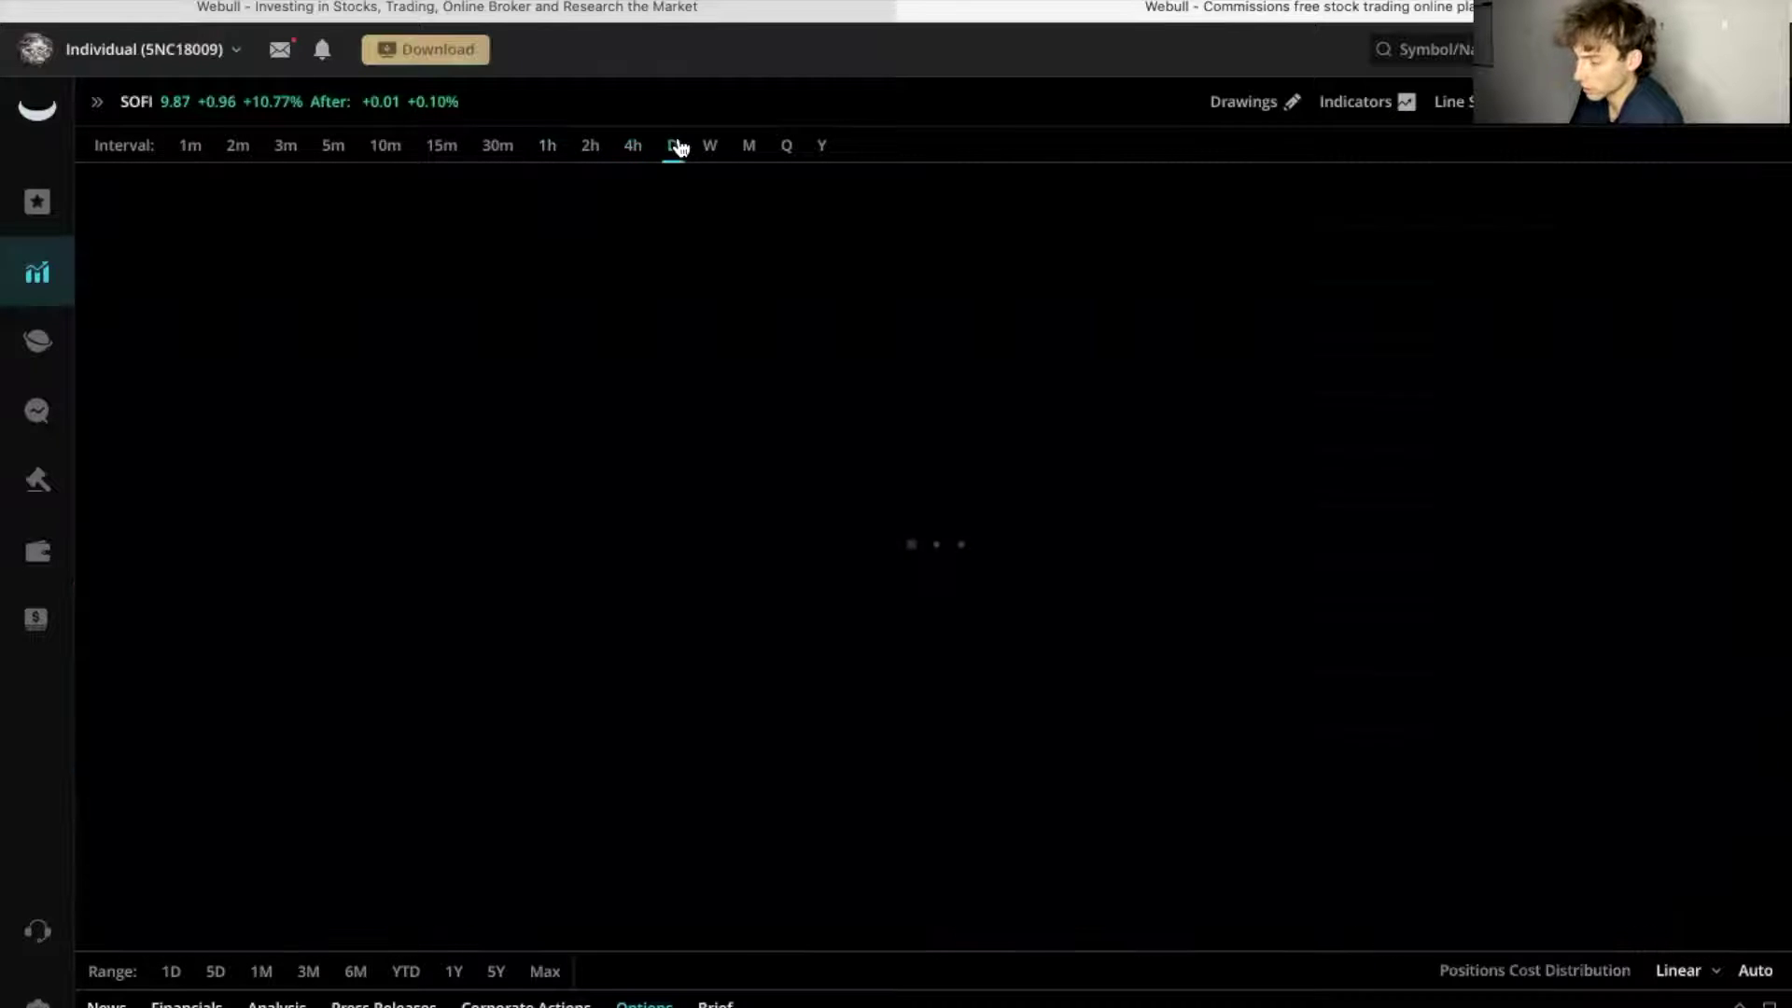
pyautogui.hscroll(-5, 772, 672)
pyautogui.scroll(3, 368, 781)
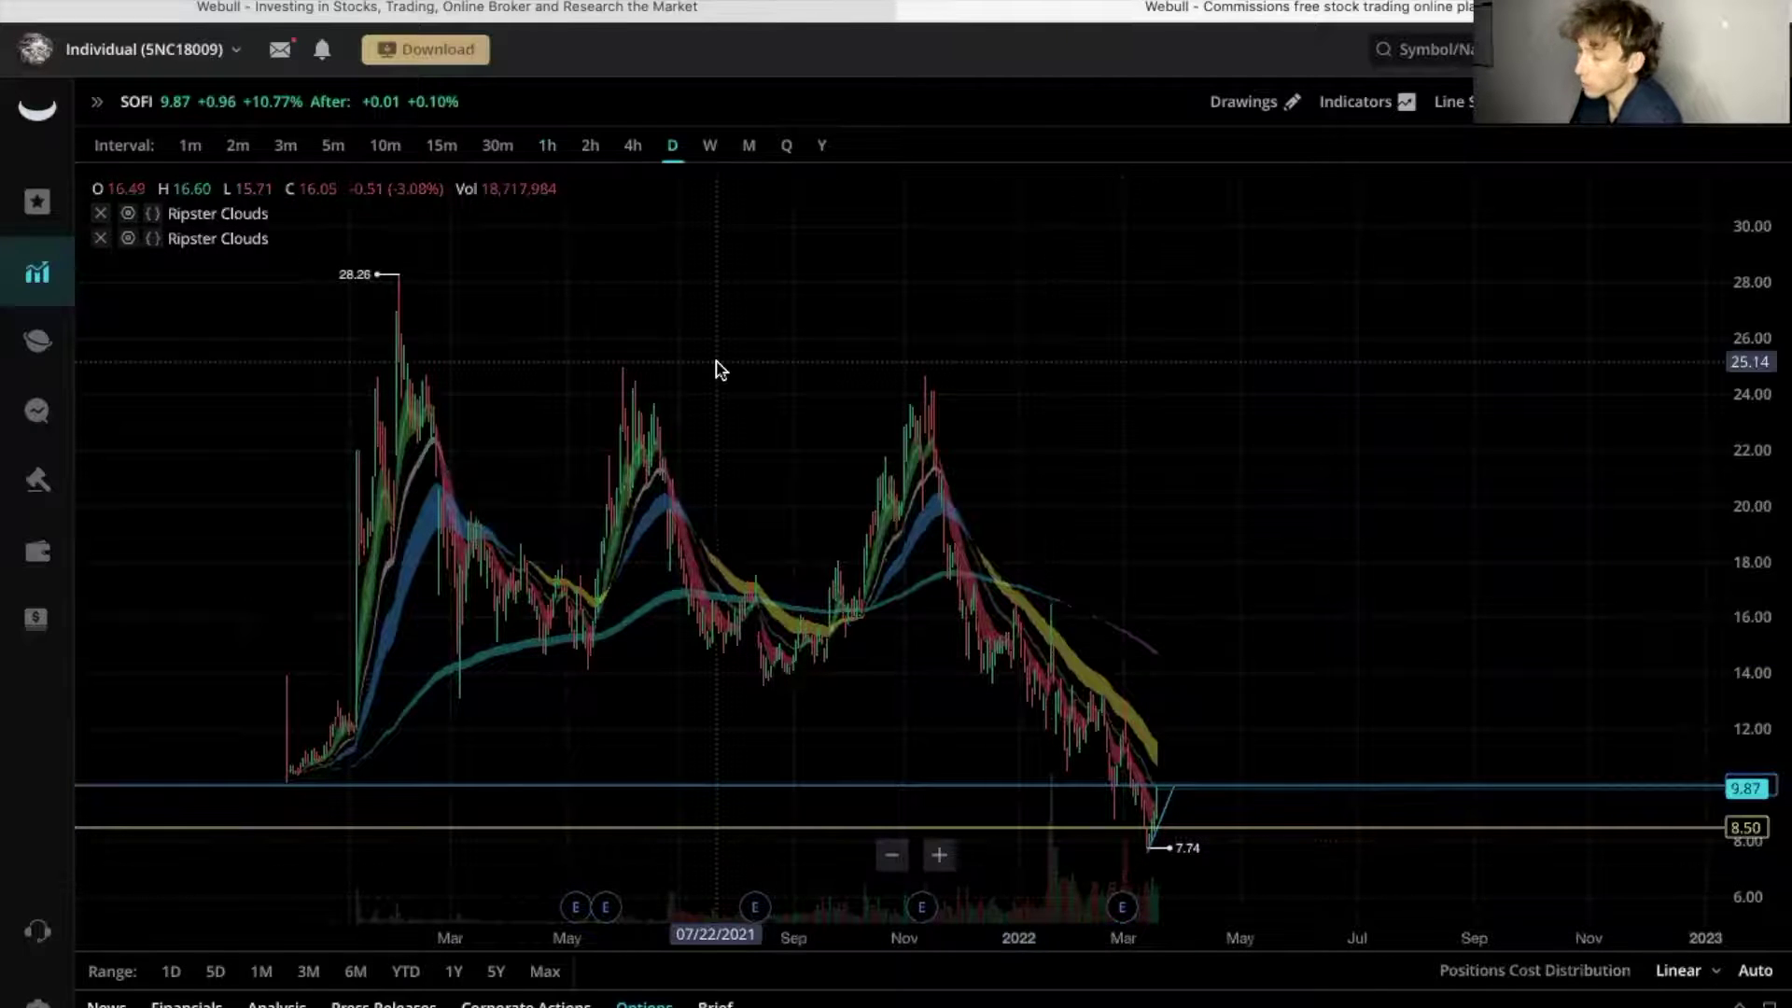
# - Return the SOFI chart to 1-hour candles, zoomed in on March
pyautogui.click(549, 146)
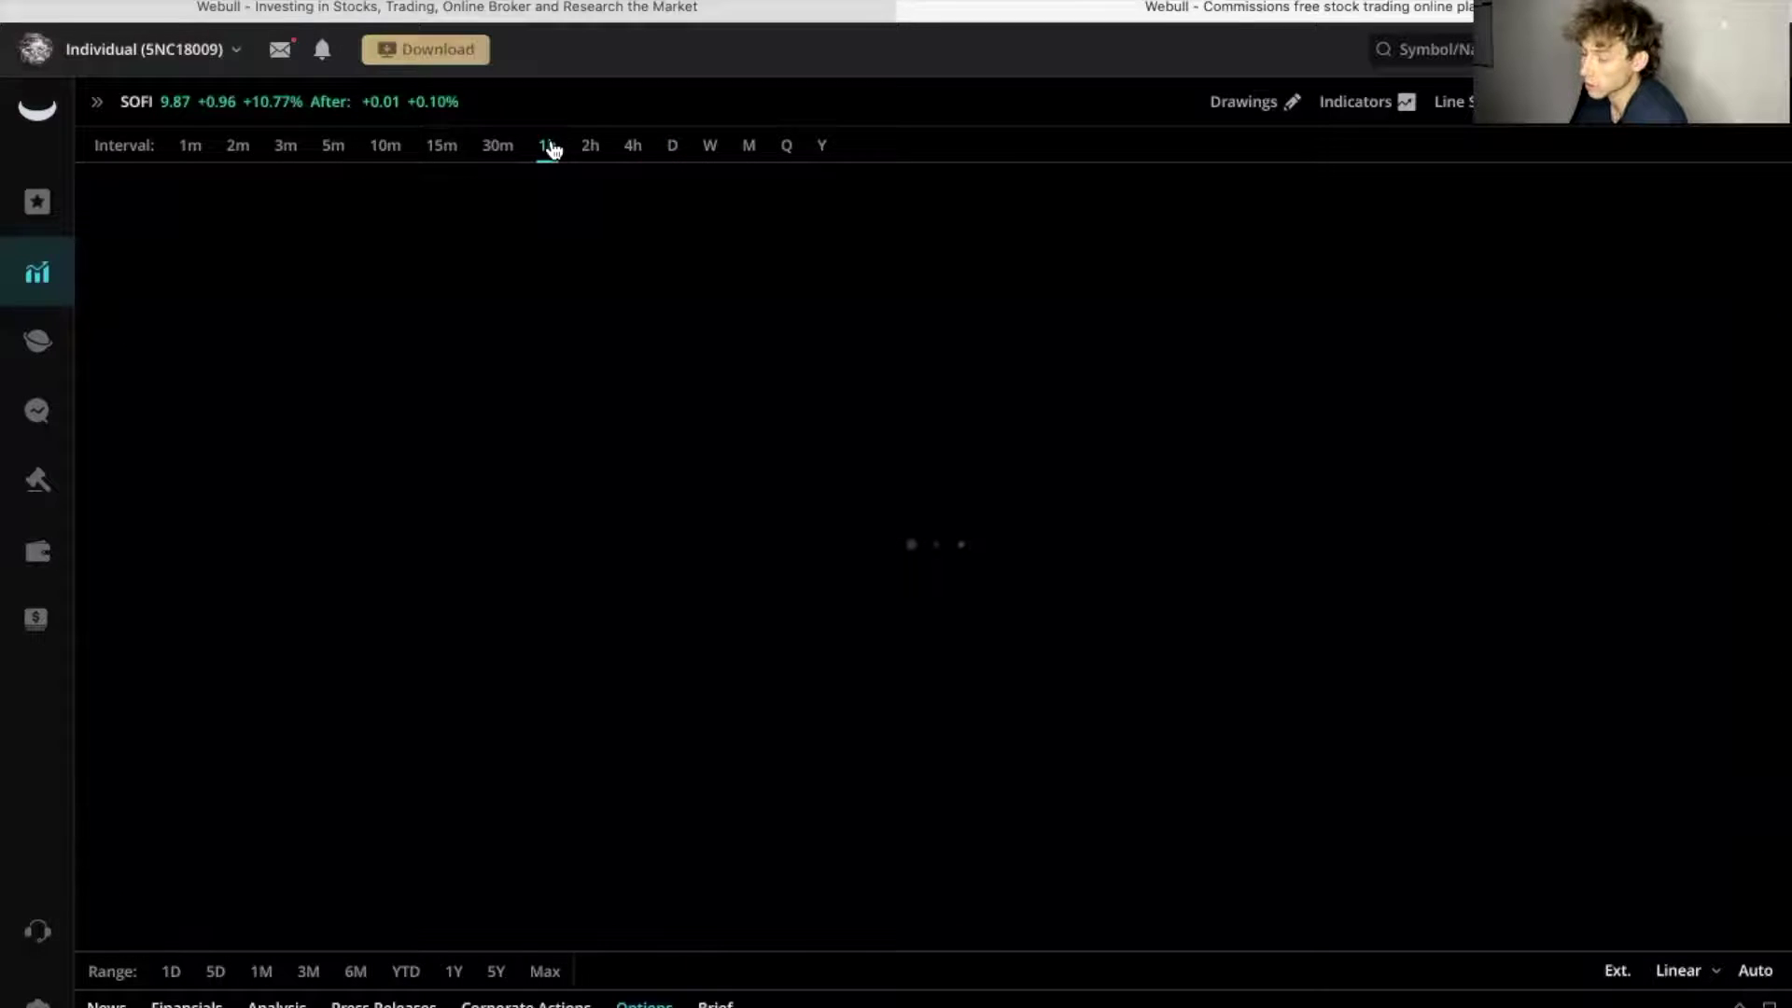
pyautogui.scroll(3, 1008, 640)
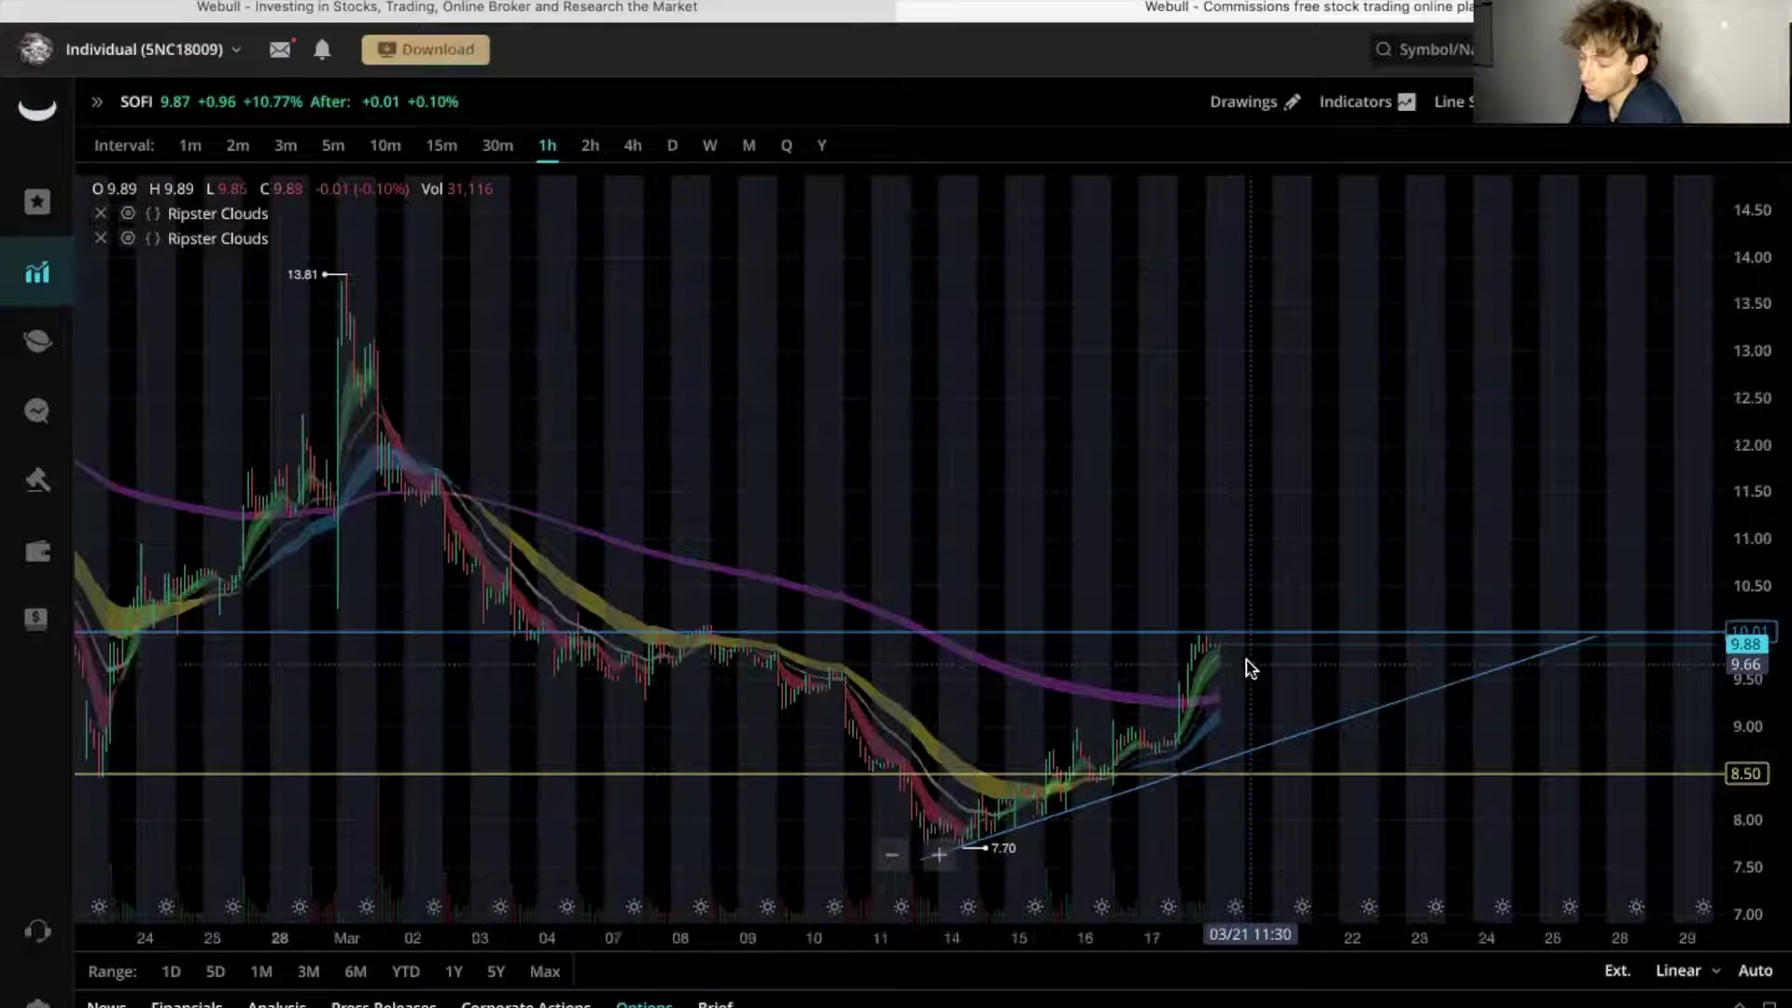
pyautogui.scroll(-3, 1228, 640)
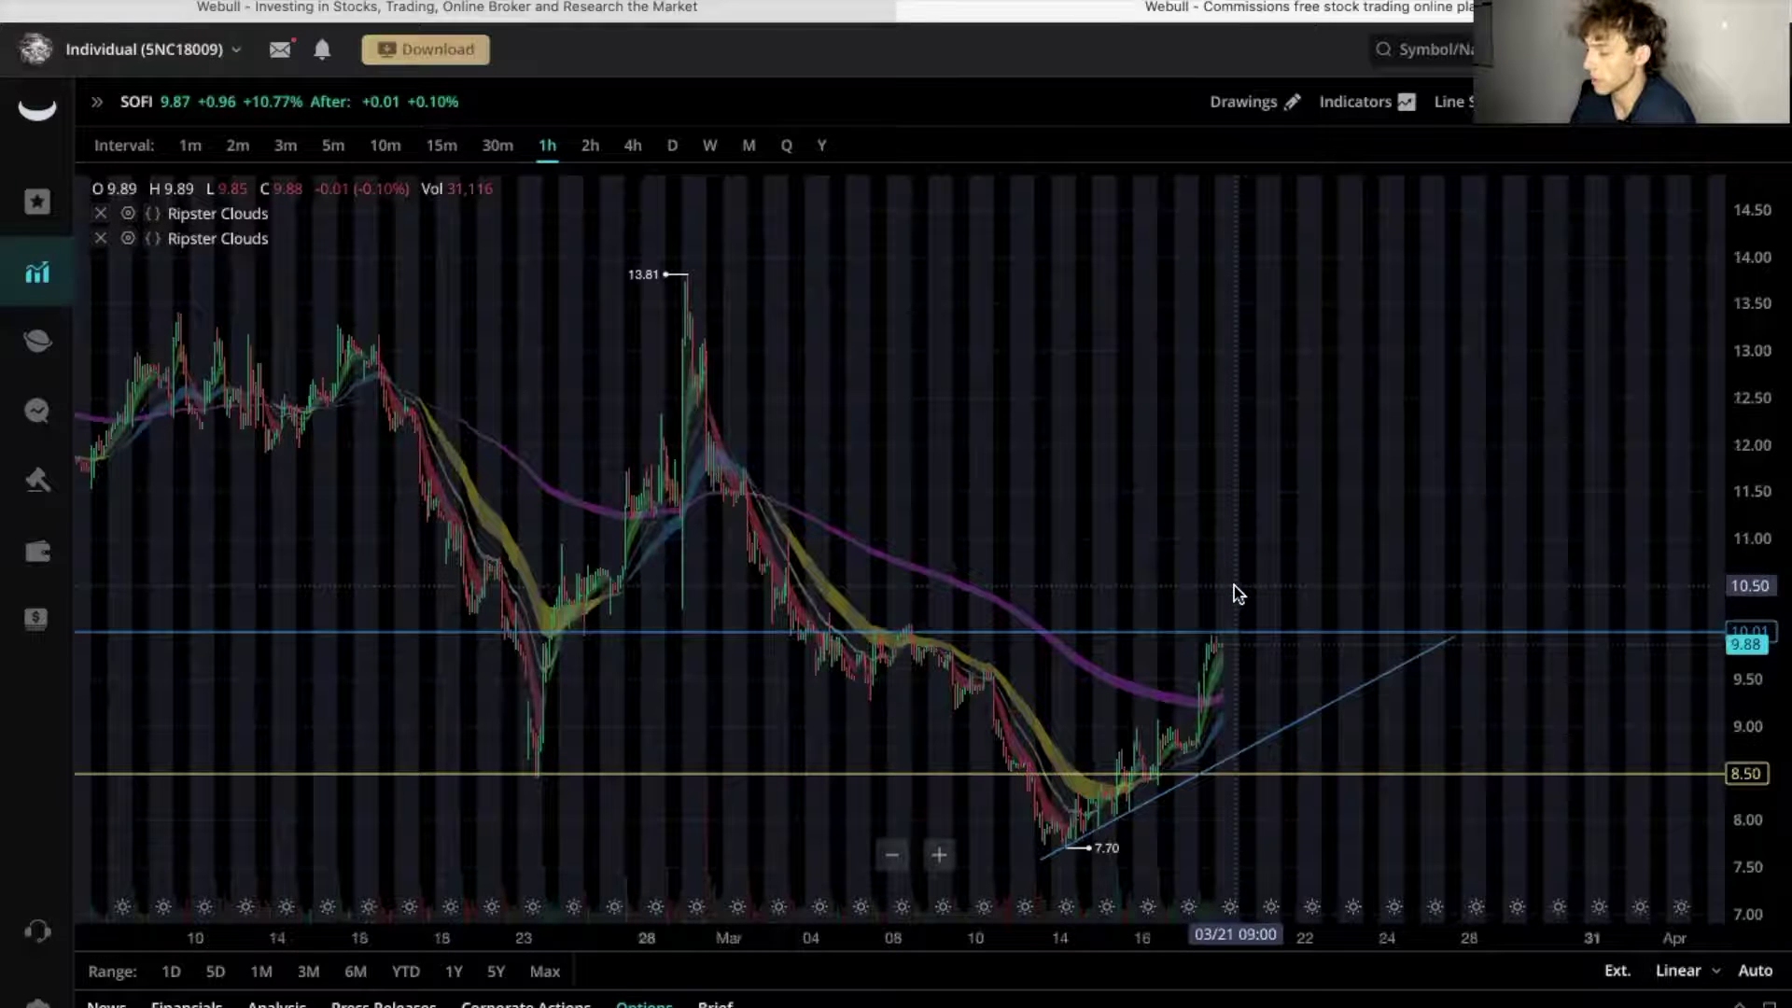
pyautogui.scroll(1, 1269, 775)
pyautogui.scroll(2, 1269, 771)
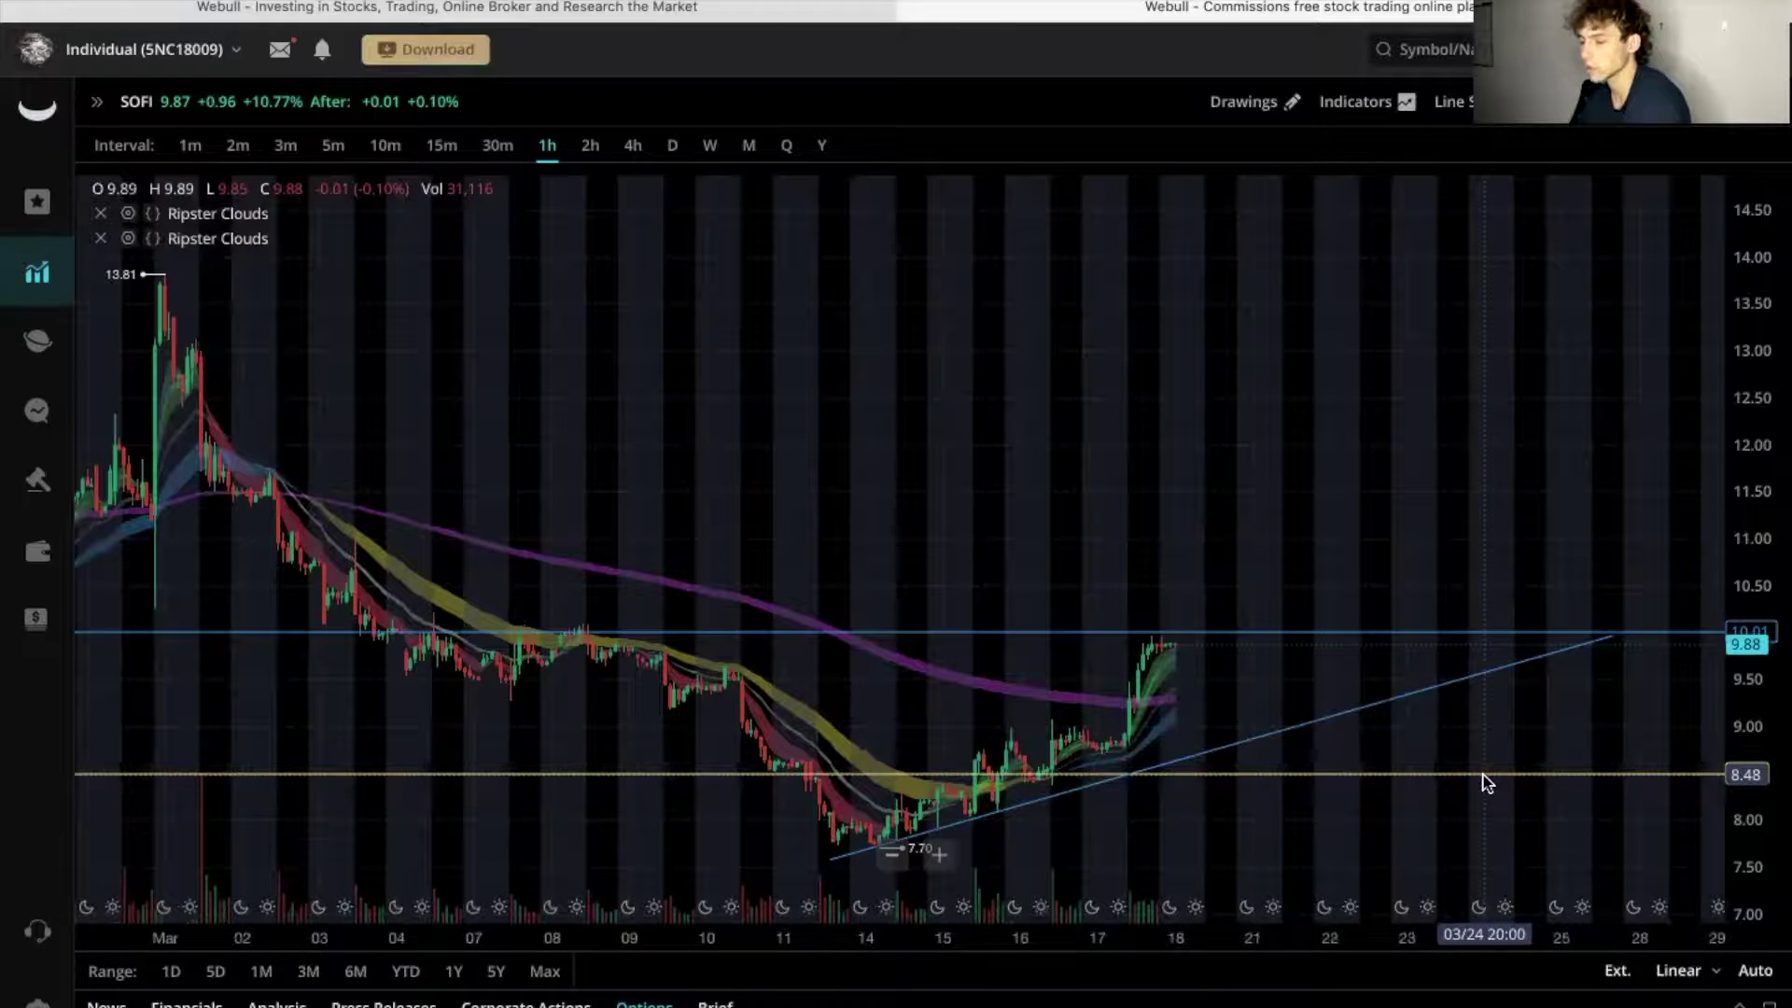
# - Scroll SOFI's 25 Mar 22 (w) options chain down to the 9.5–8 strikes
pyautogui.scroll(-5, 1220, 971)
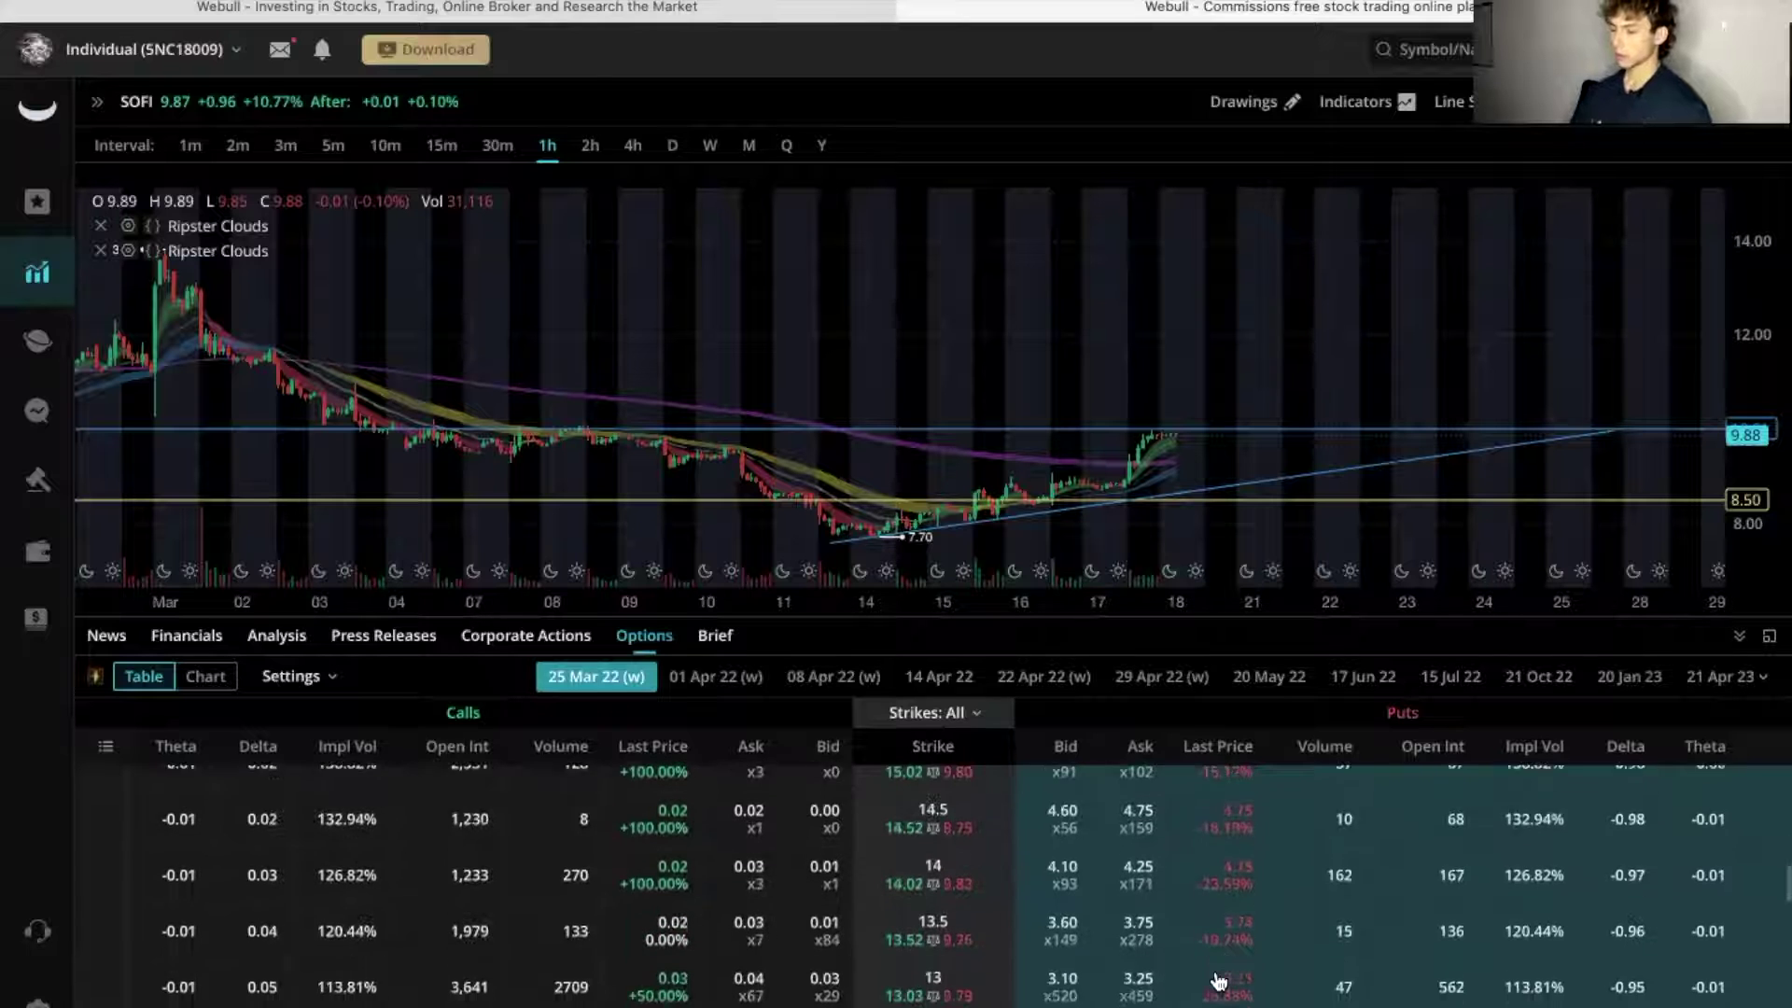
pyautogui.scroll(-5, 1220, 980)
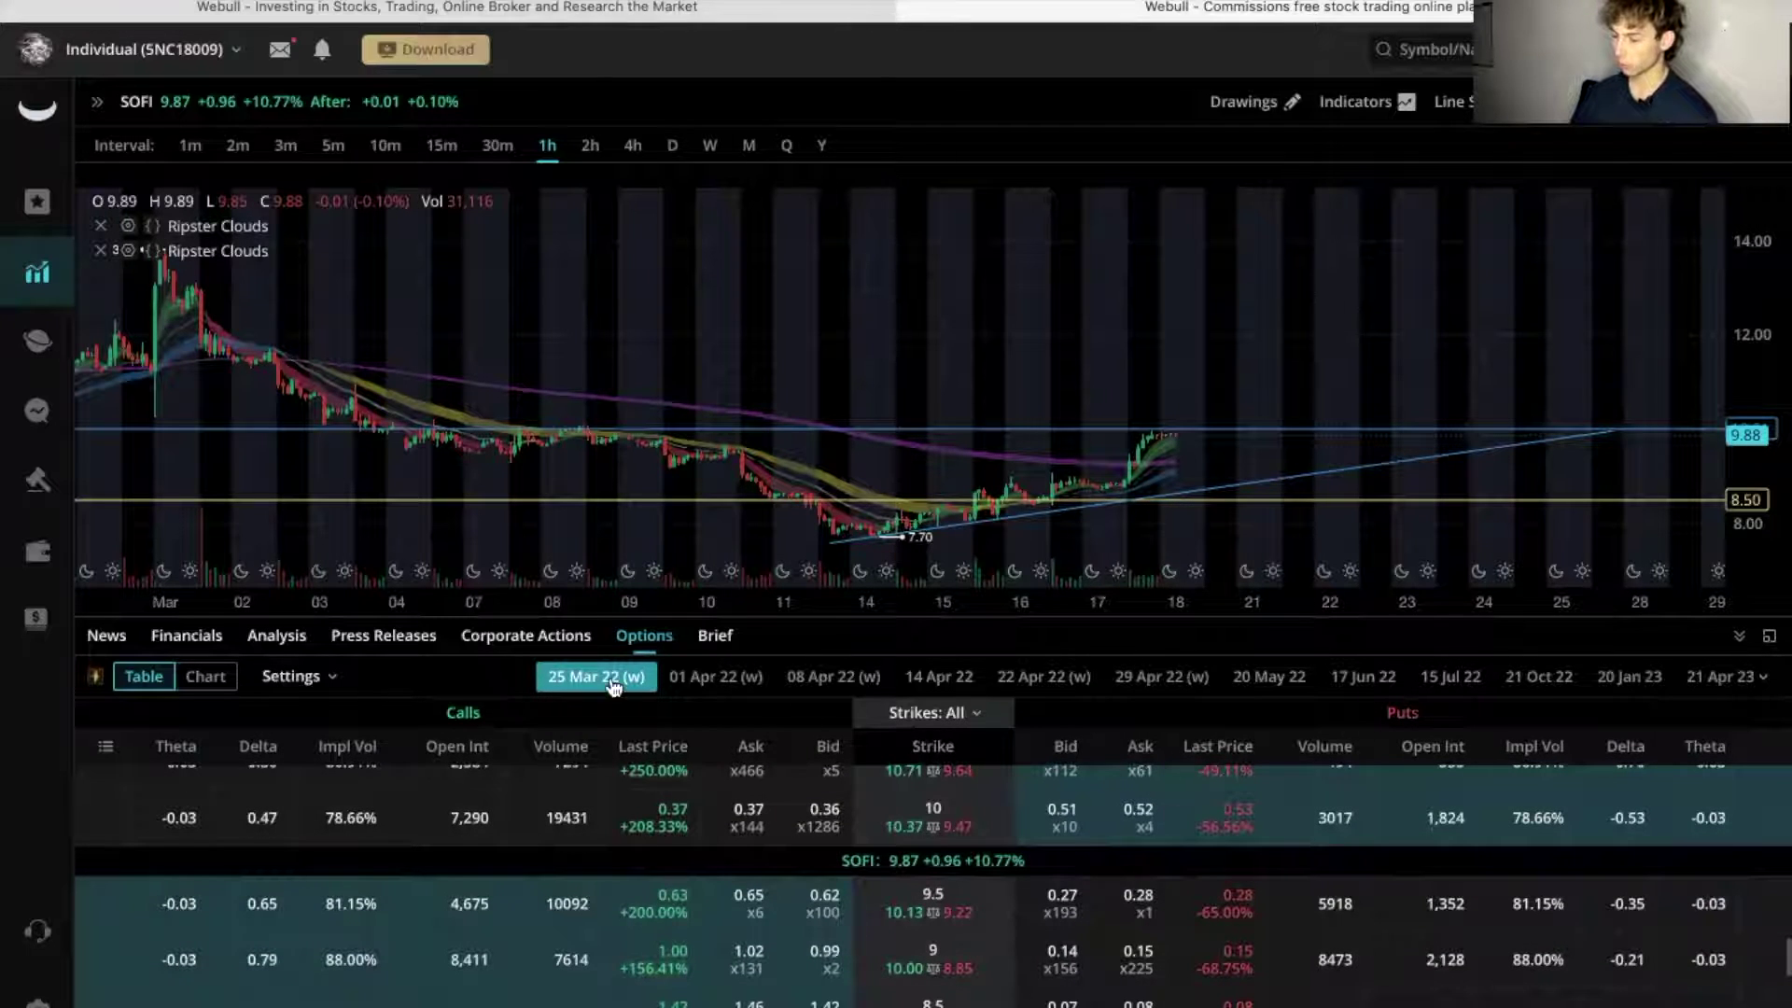
pyautogui.scroll(-1, 1130, 953)
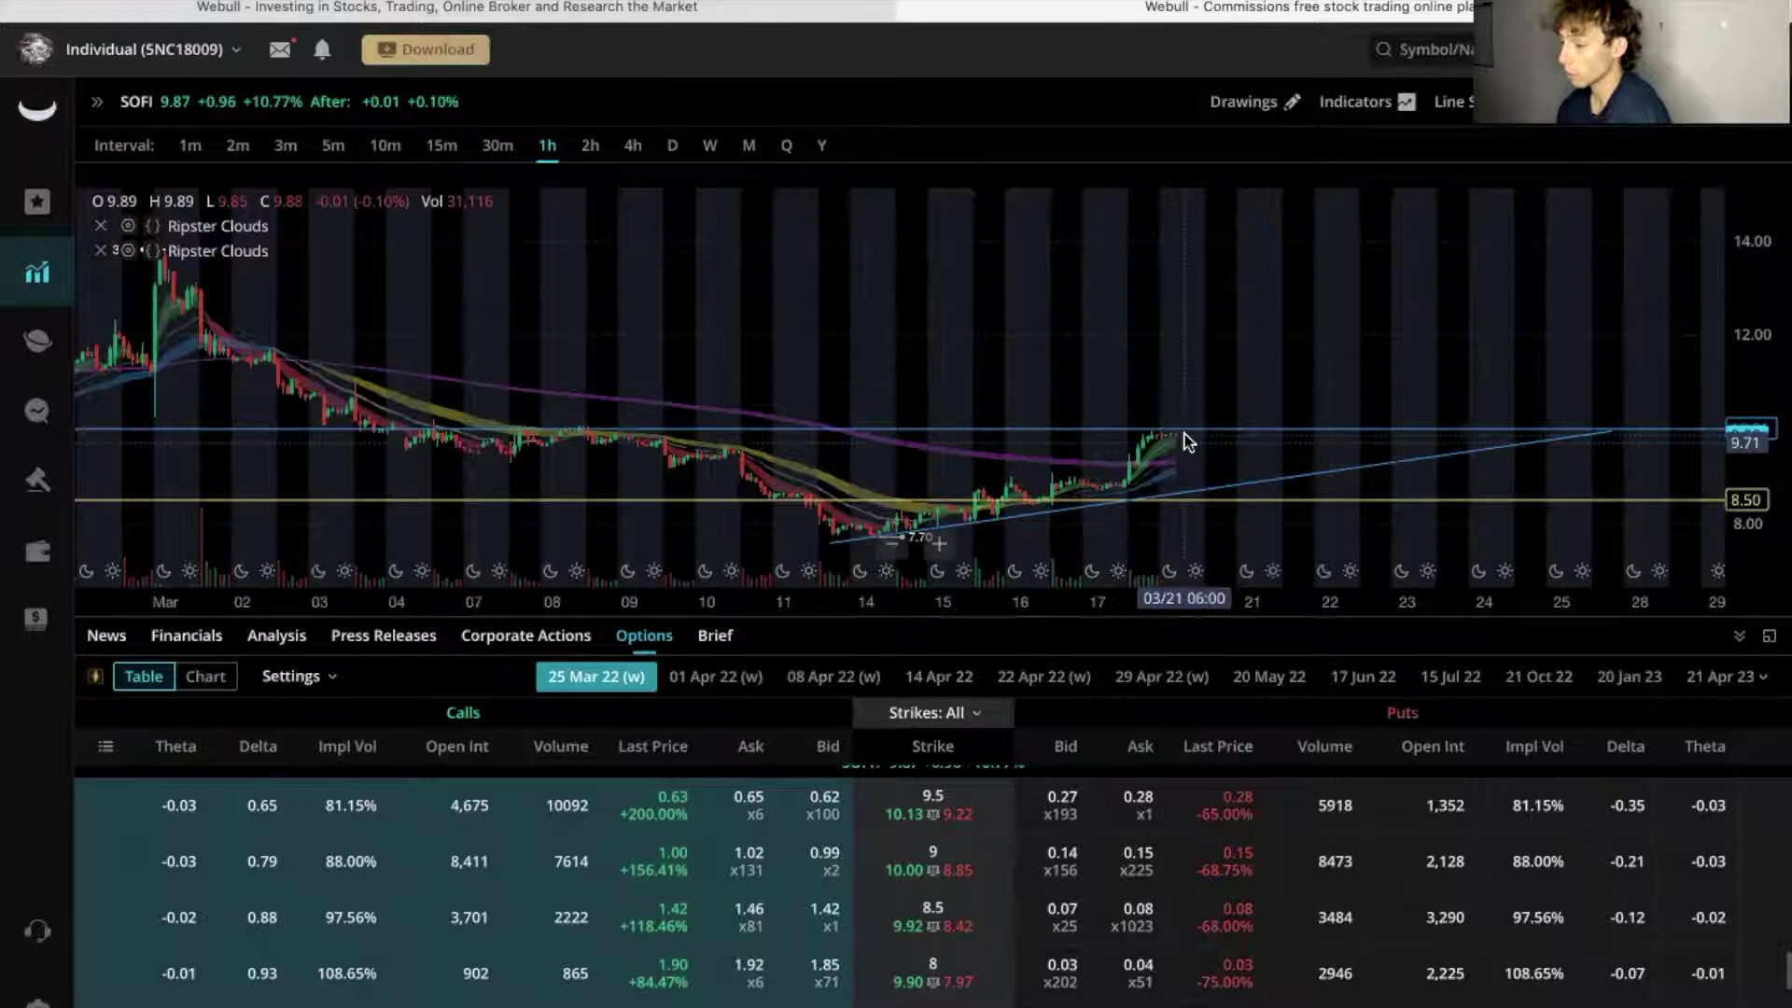
pyautogui.scroll(3, 1197, 344)
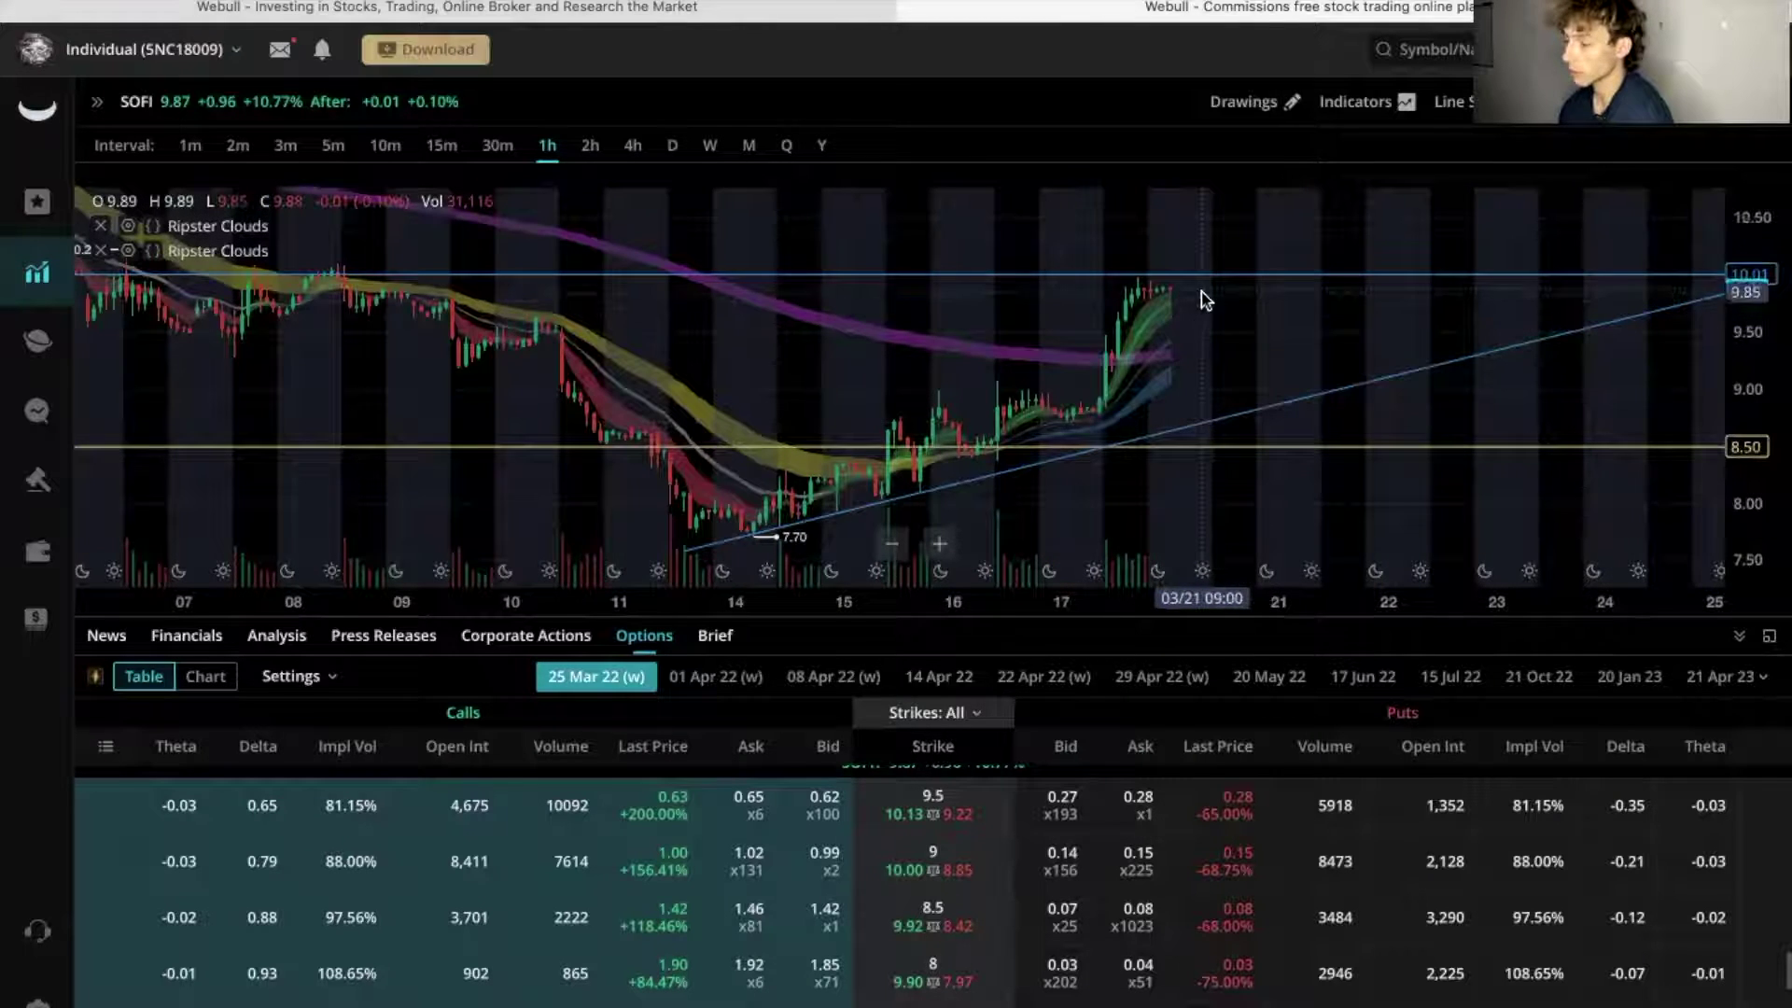
pyautogui.scroll(-3, 1218, 559)
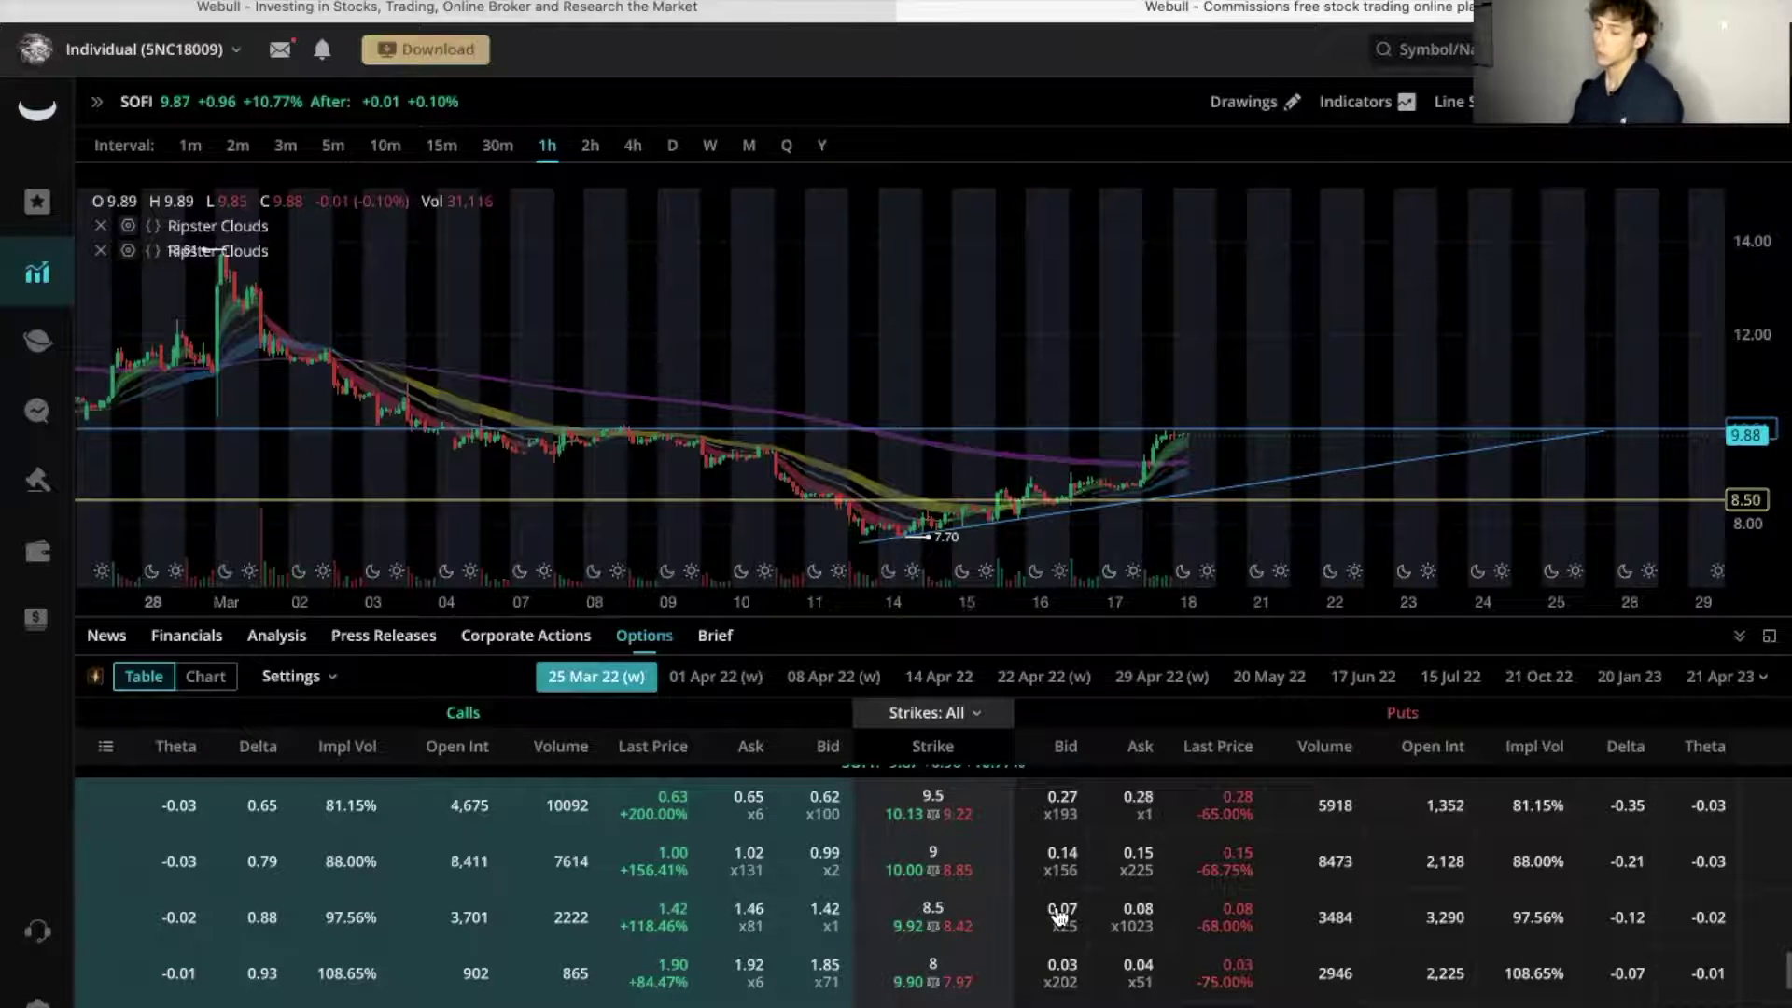
# - Scroll SOFI's 25 Mar 22 options chain to the 8-strike call
pyautogui.scroll(-1, 1059, 917)
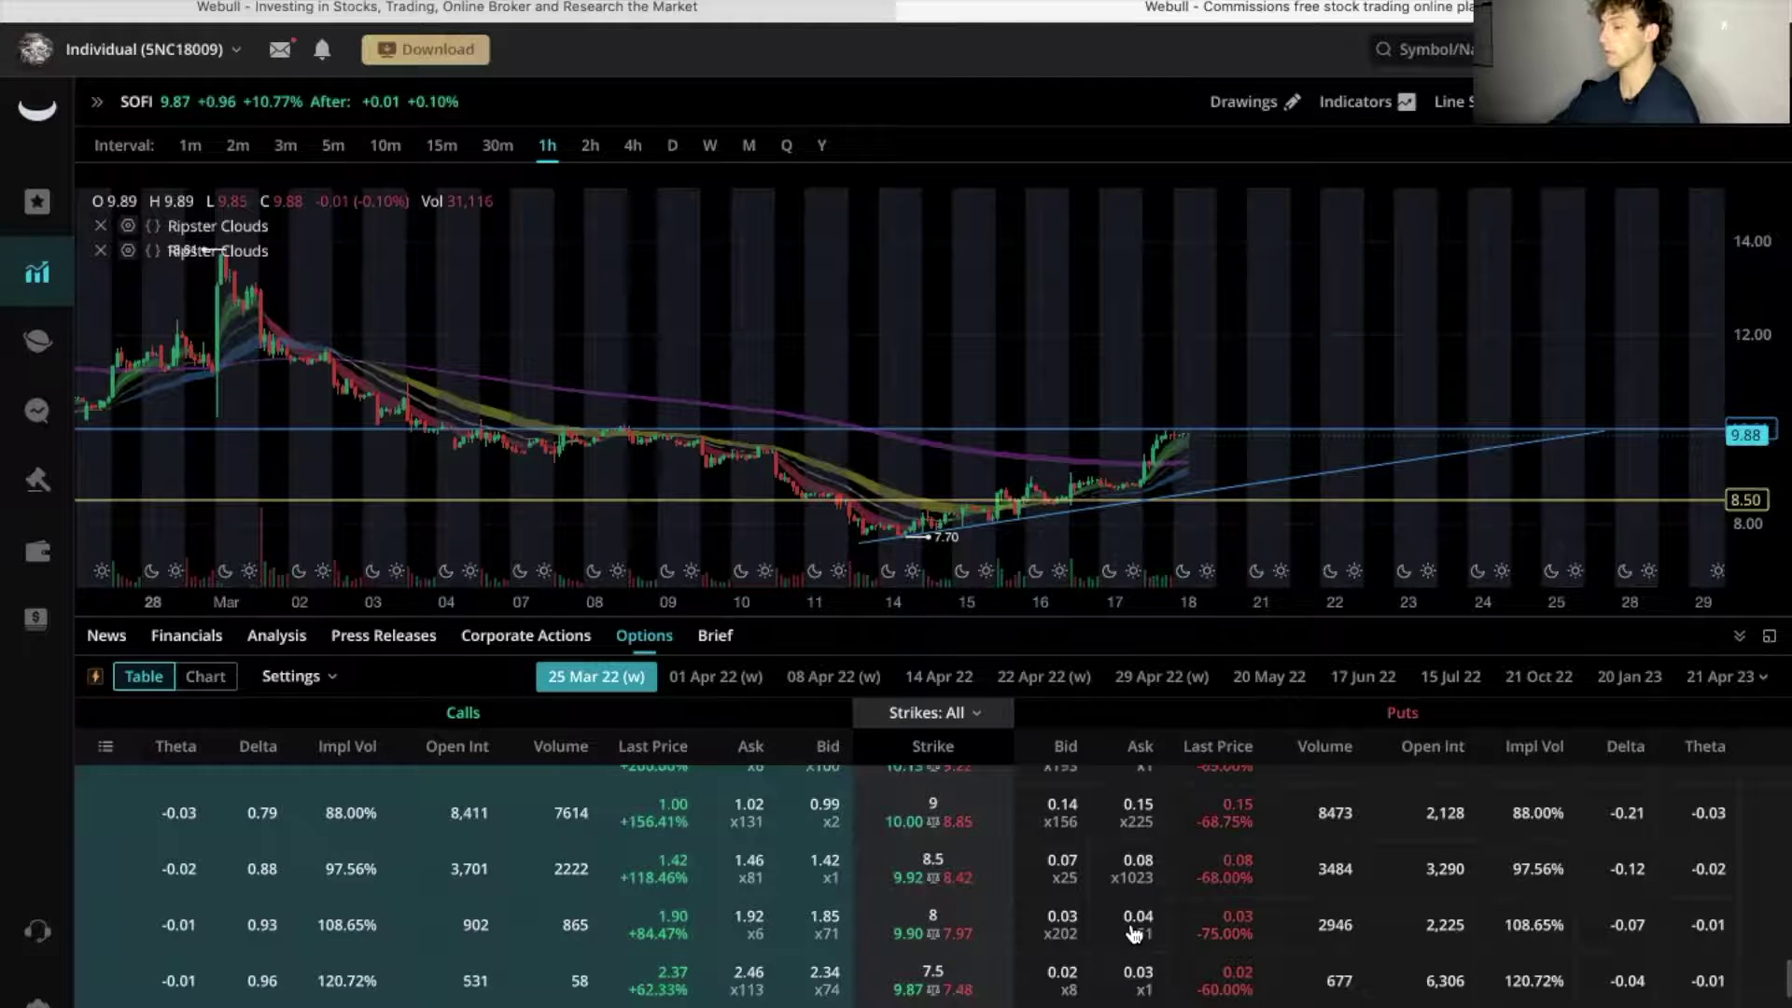
pyautogui.scroll(-1, 1133, 933)
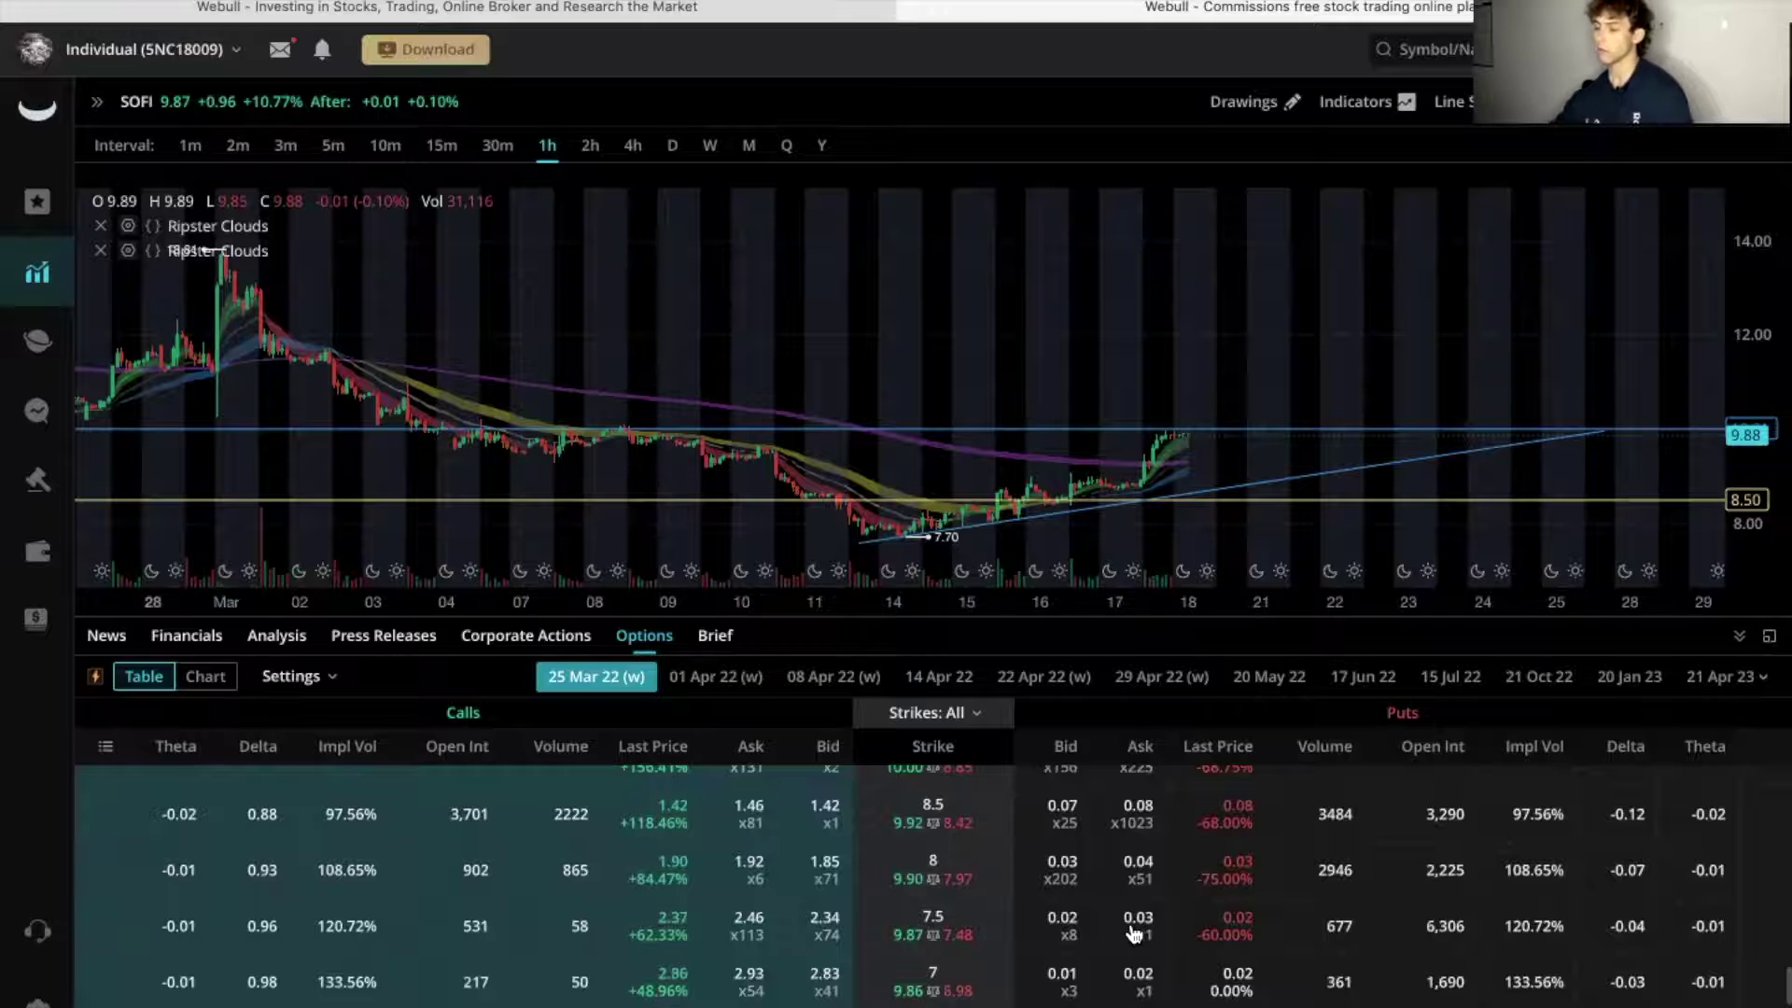